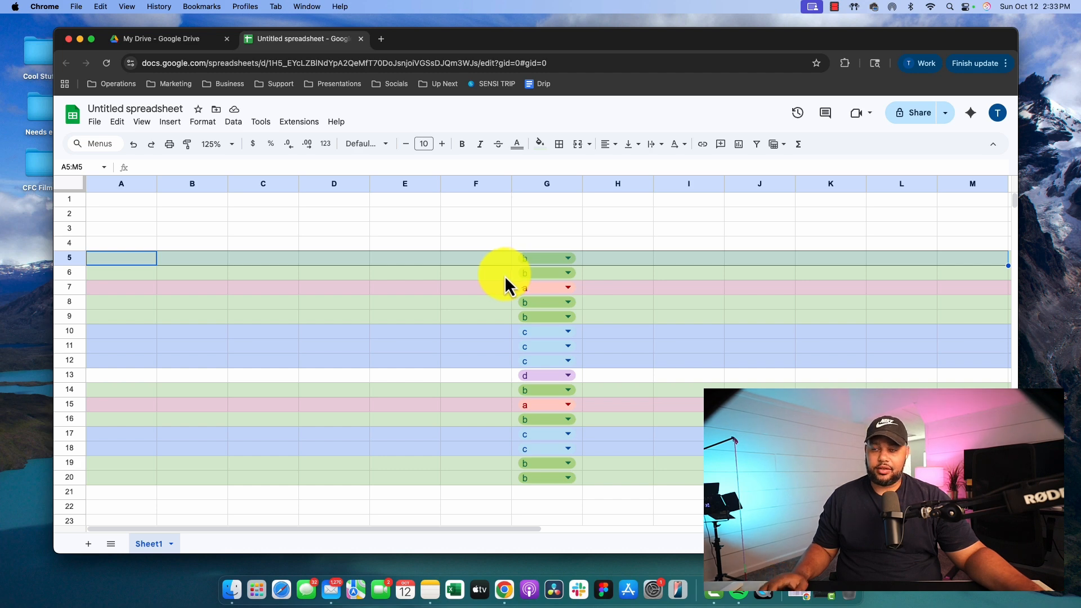
Set the dropdown in G5 to option a.
click(658, 238)
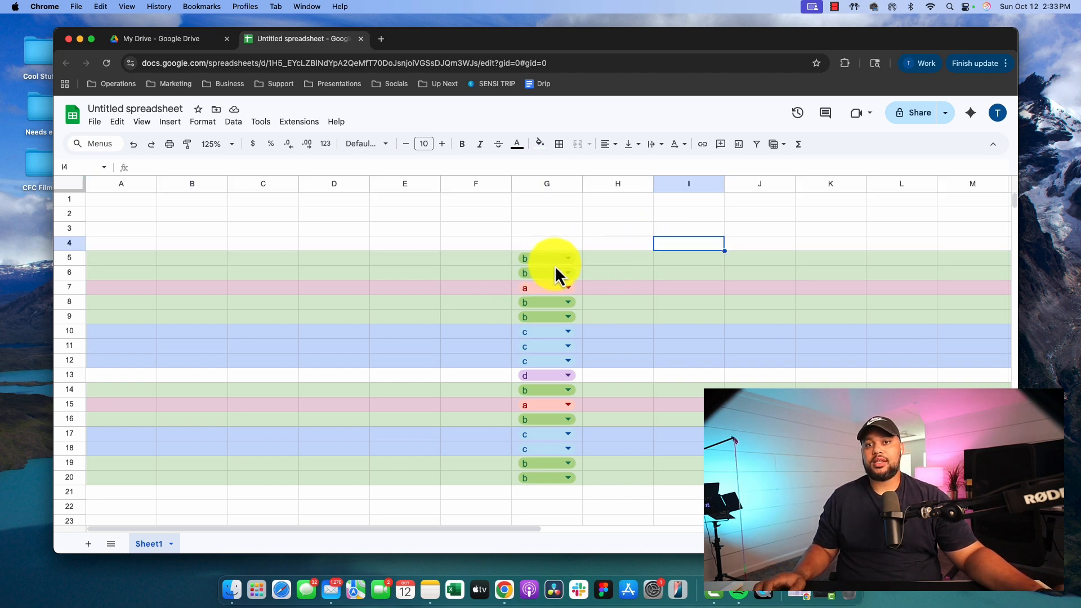
click(647, 260)
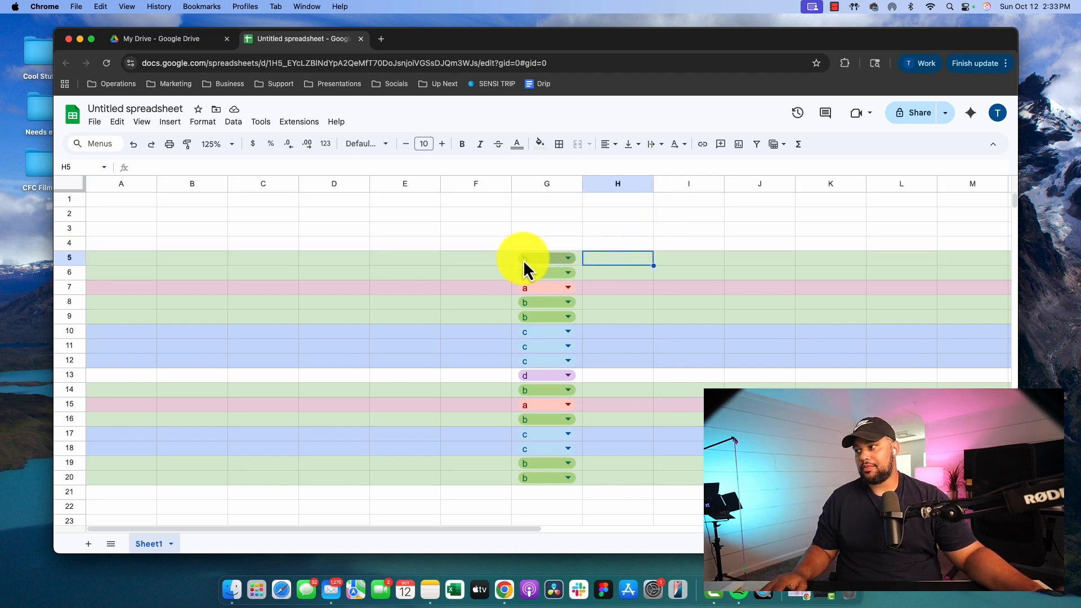
click(559, 259)
click(545, 282)
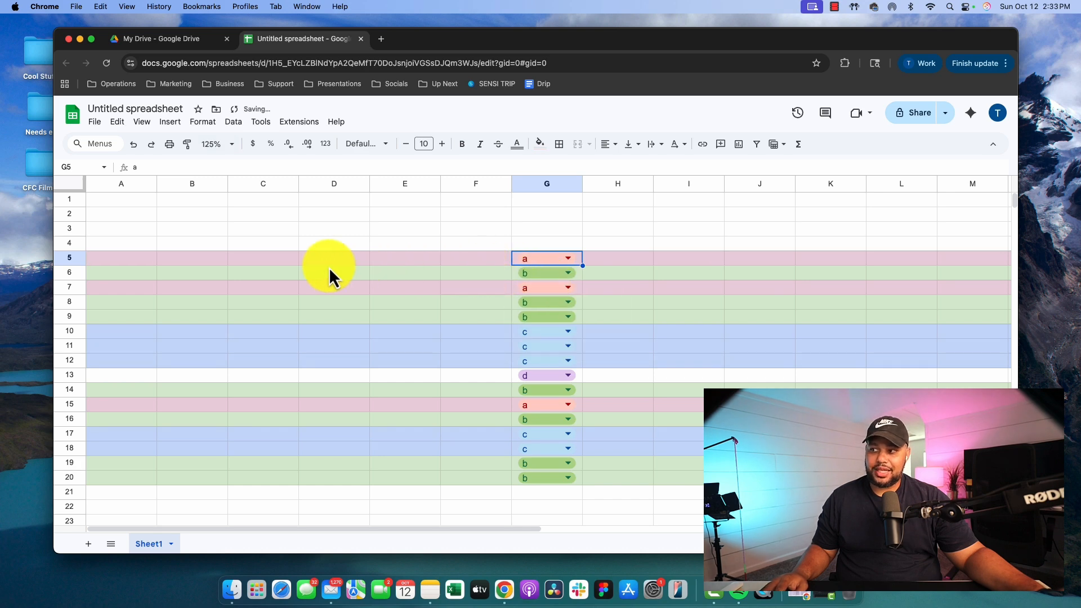
Switch the dropdown in G5 to option c.
click(566, 258)
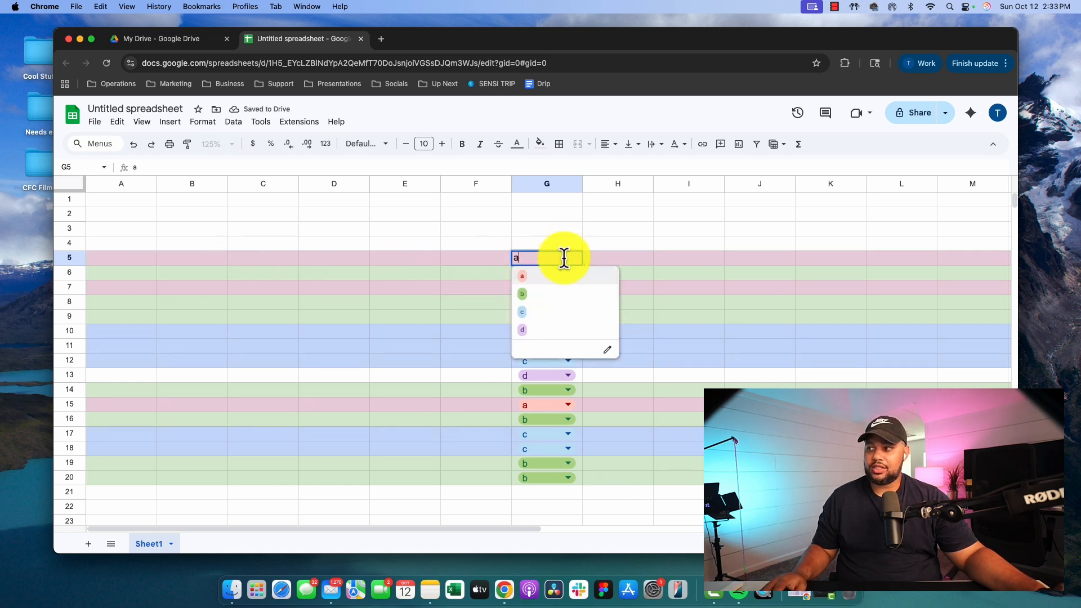
click(560, 312)
click(268, 293)
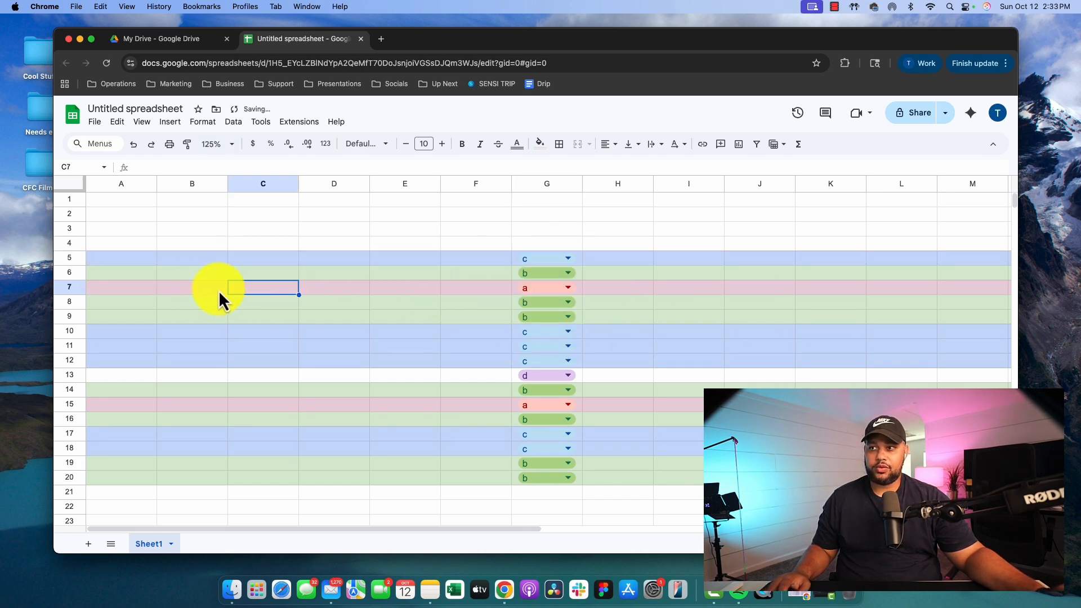
click(172, 274)
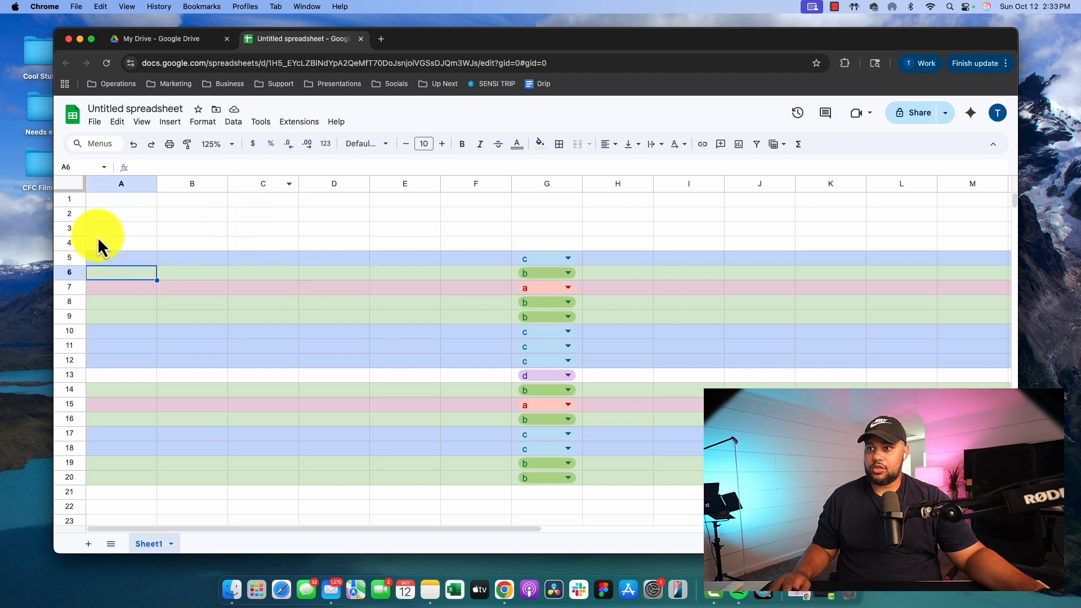
Clear all dropdown selections in rows 5 to 20, including the one in row 20.
drag(96, 229, 760, 462)
key(Delete)
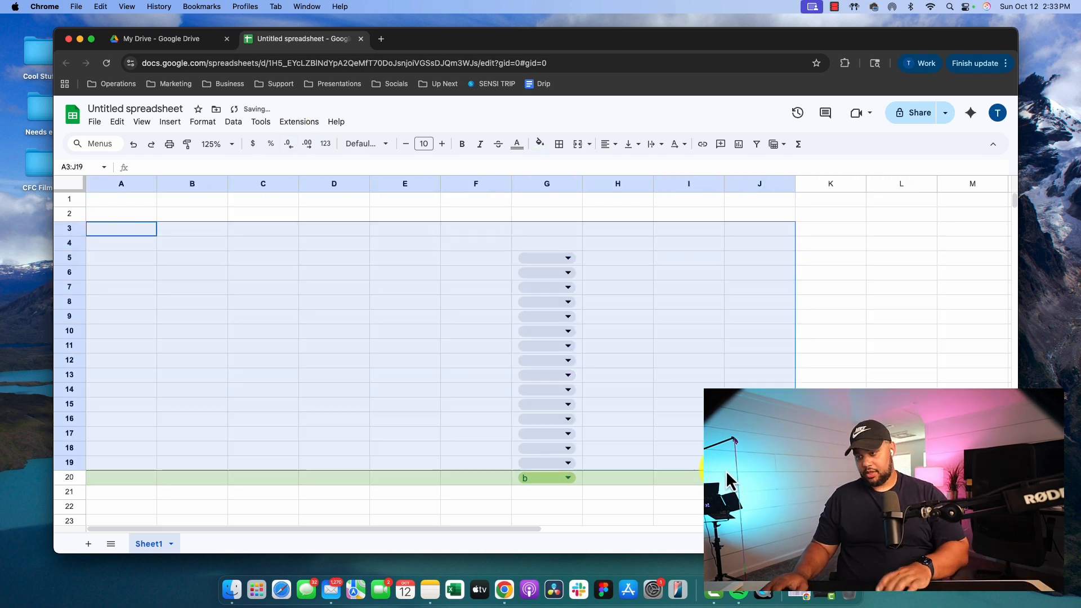
click(693, 345)
drag(108, 450, 899, 521)
key(Delete)
click(394, 347)
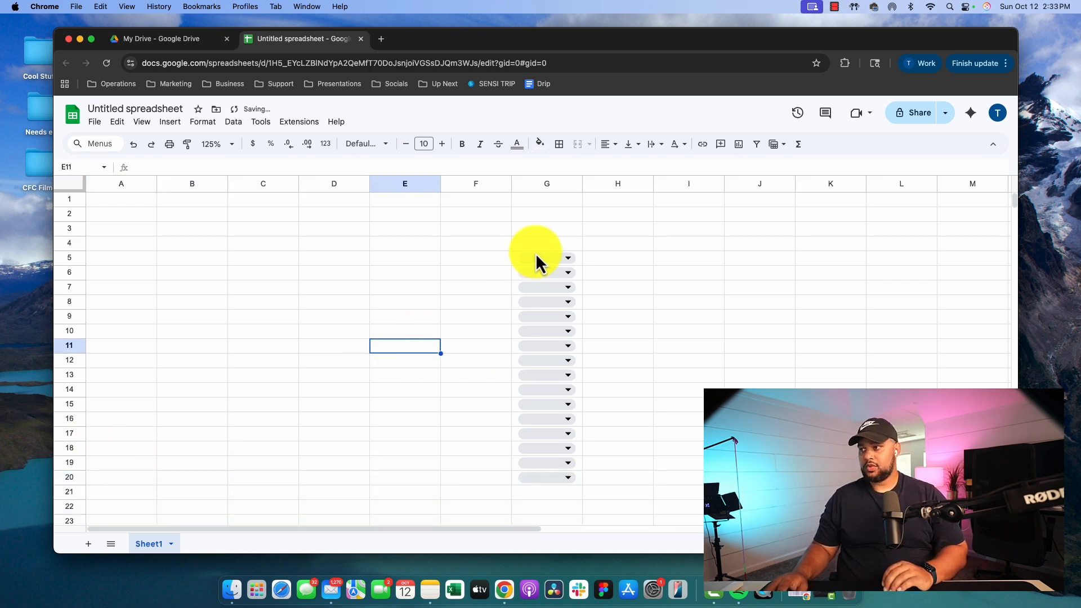
Remove the empty dropdowns from G5:G20.
drag(535, 255, 544, 478)
key(Delete)
click(419, 288)
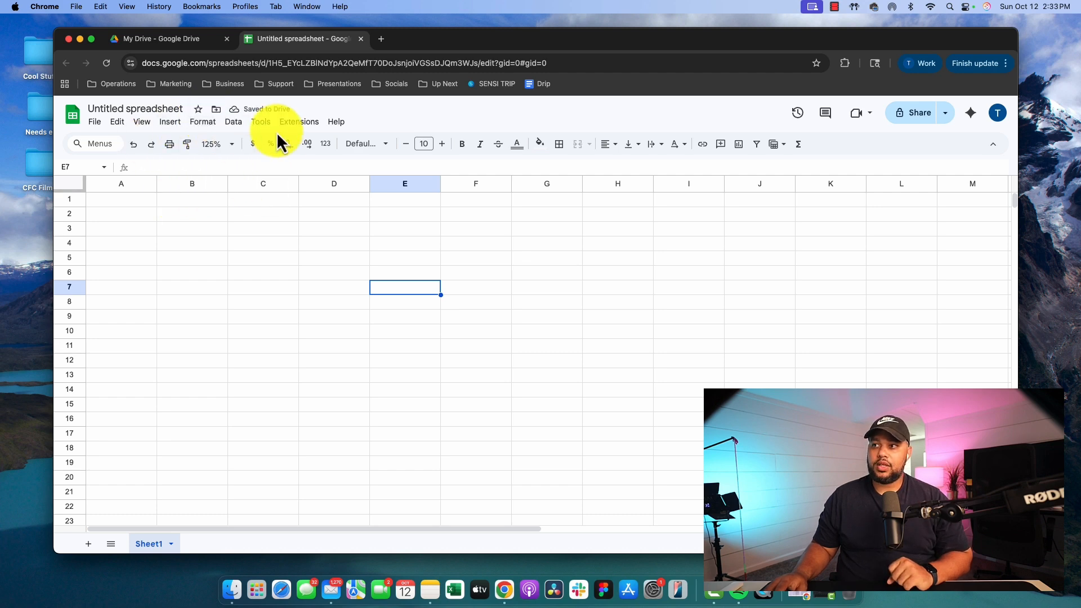
Add a dropdown data validation rule to the range E5:E19.
click(239, 126)
click(281, 369)
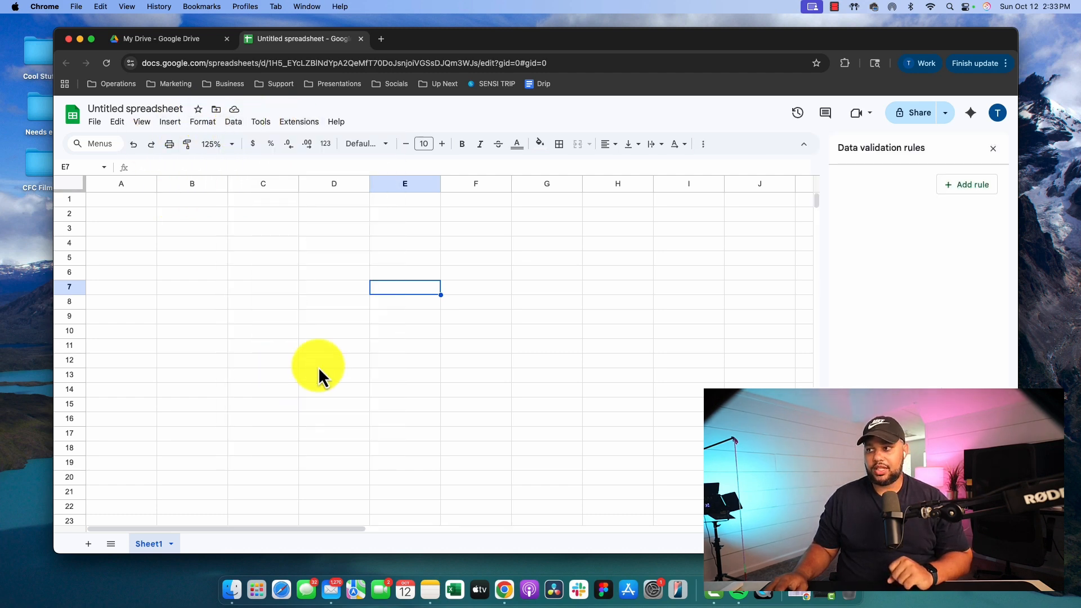
click(466, 262)
drag(424, 262, 394, 468)
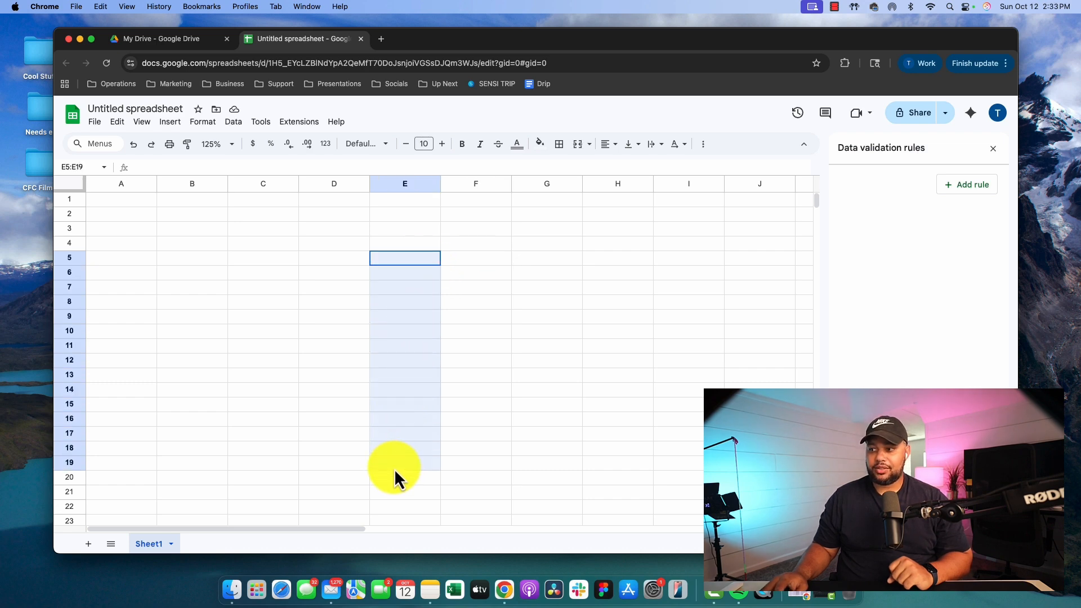
click(978, 189)
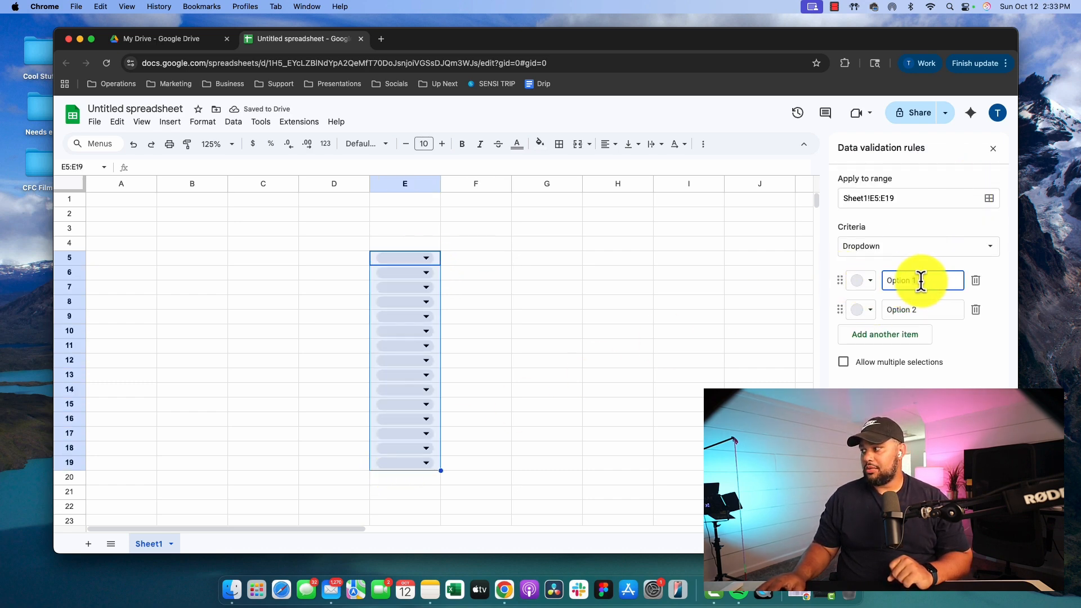
Define four dropdown items for the rule: a, b, c and d.
text(a)
click(910, 309)
text(b)
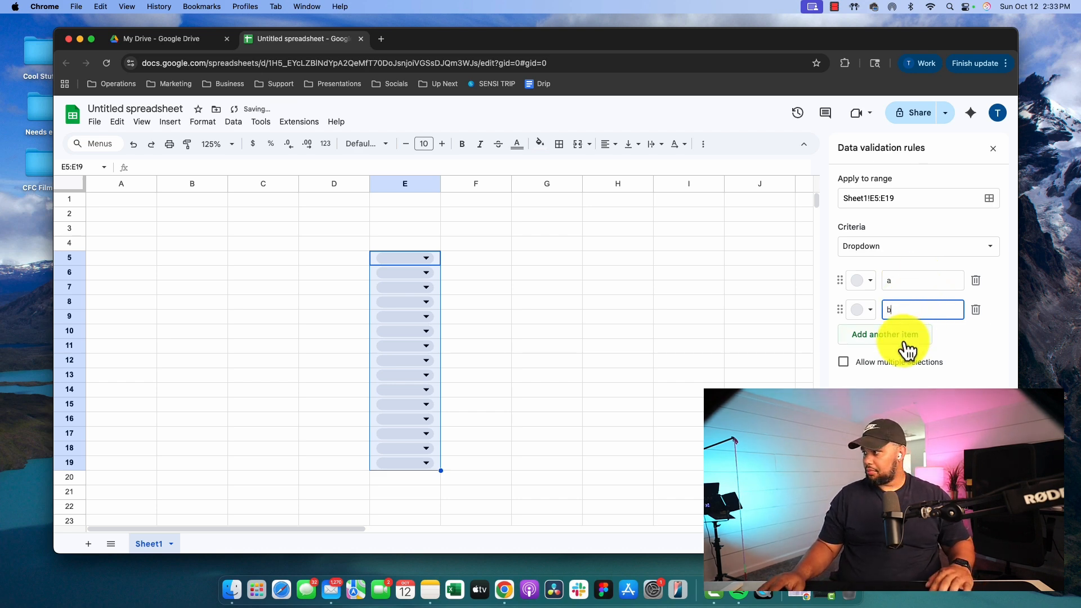
click(889, 337)
text(c)
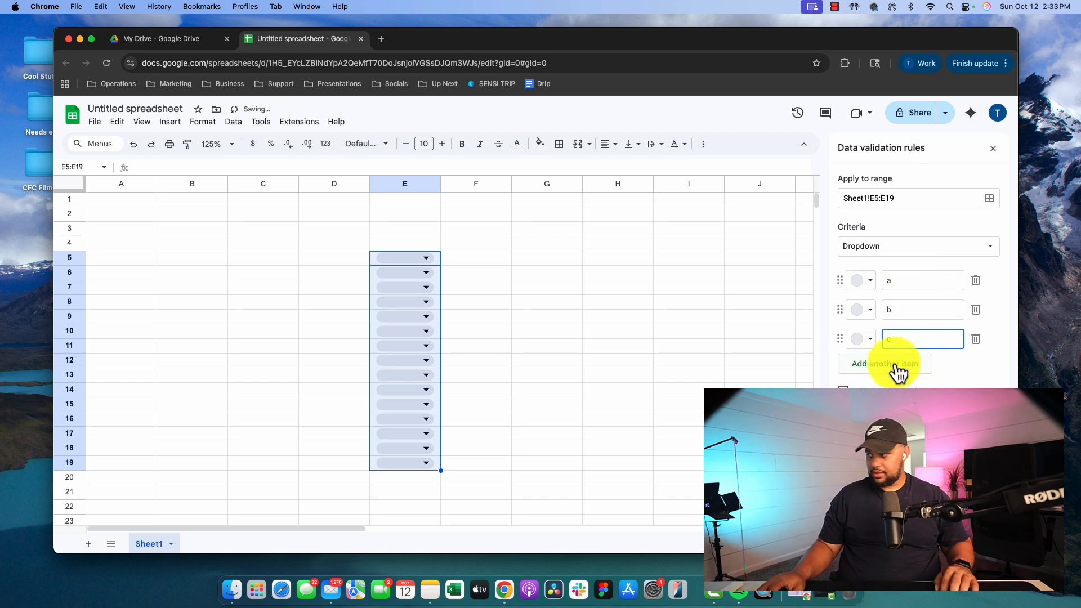
click(895, 364)
text(d)
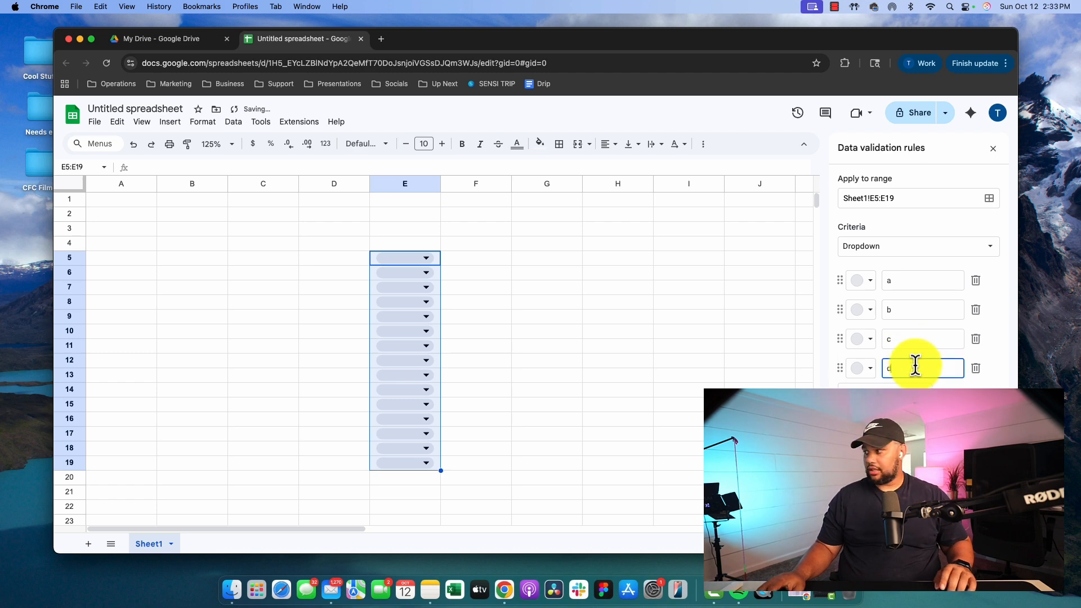
Color the dropdown items light red for a, orange for b, yellow for c and green for d, and save the rule.
click(867, 282)
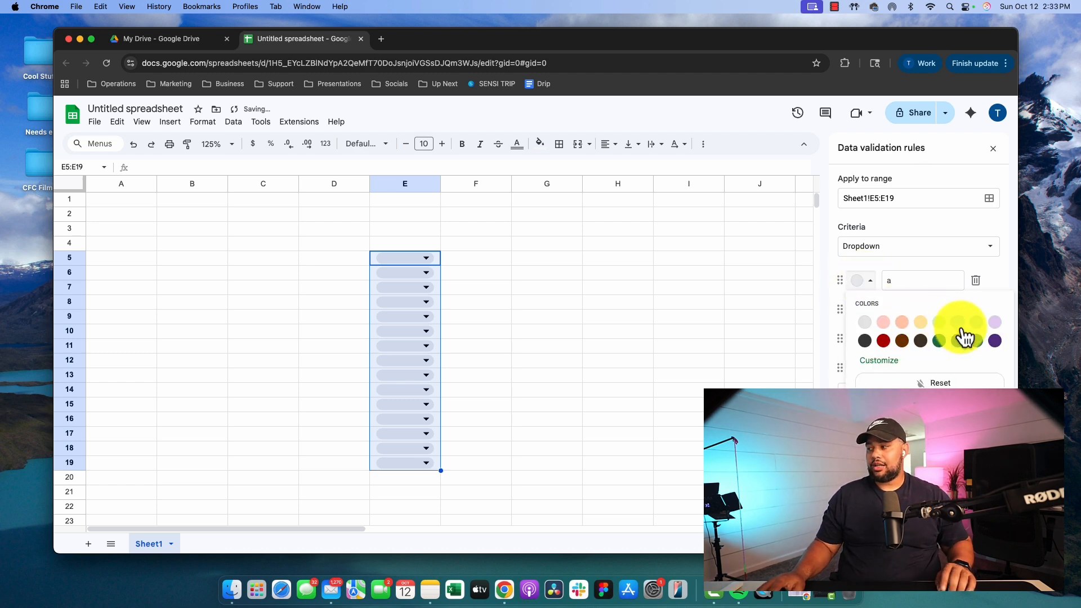
click(883, 322)
click(872, 310)
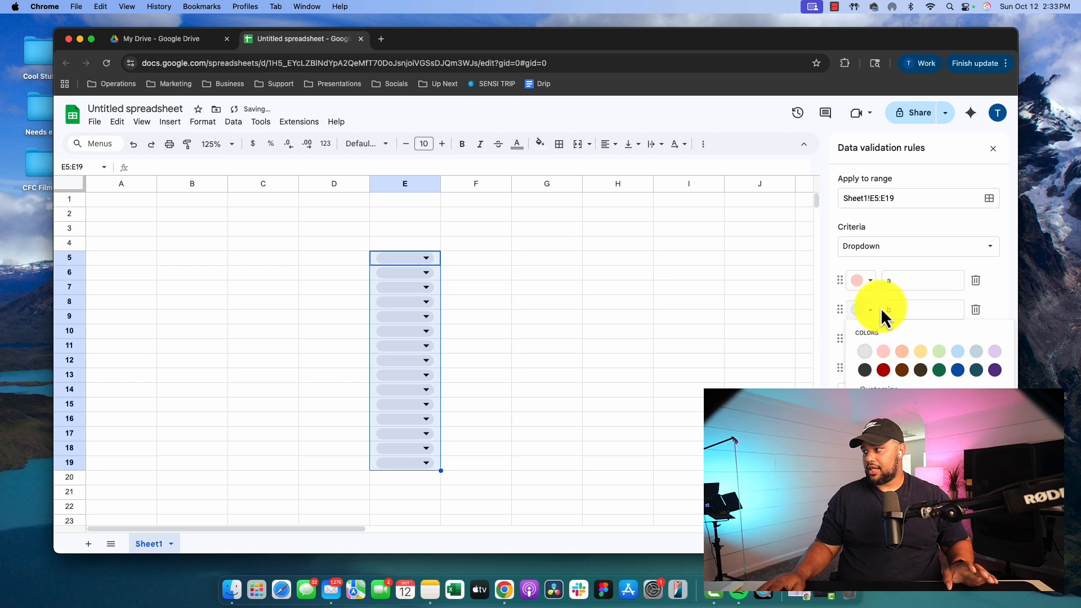
click(903, 352)
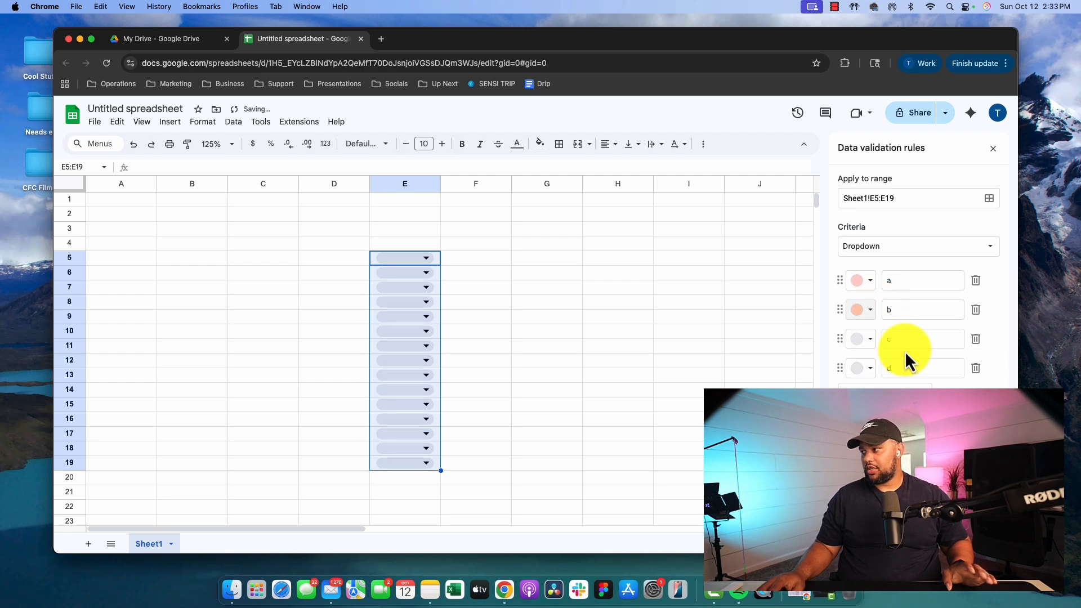
click(867, 349)
click(922, 382)
click(867, 369)
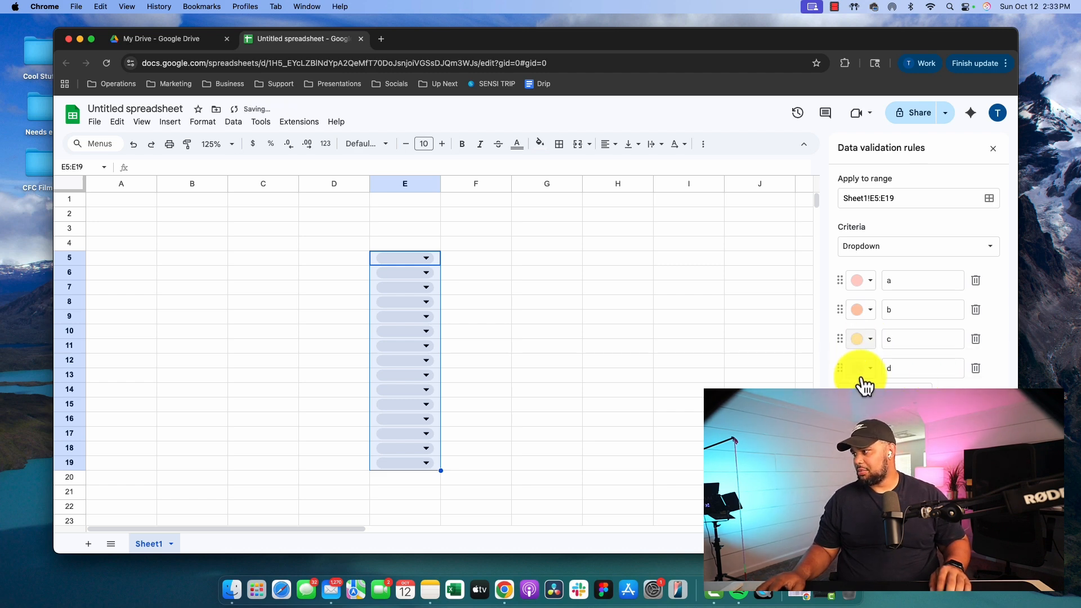
click(989, 519)
click(759, 330)
Choose a, b, c and d in the dropdowns of E5, E6, E7 and E8 respectively.
click(426, 257)
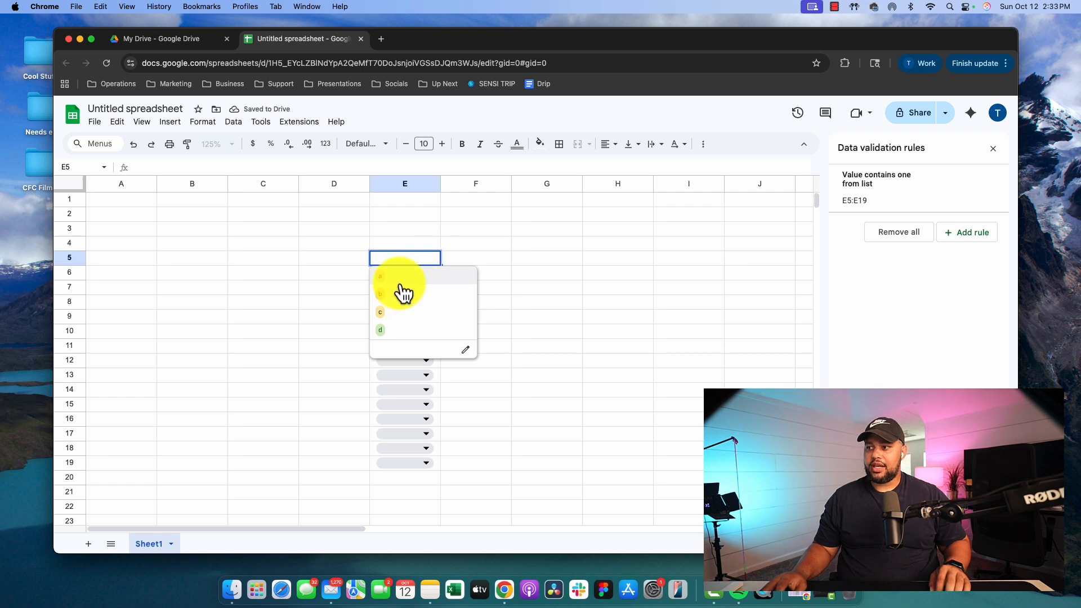
click(401, 281)
click(494, 272)
click(408, 275)
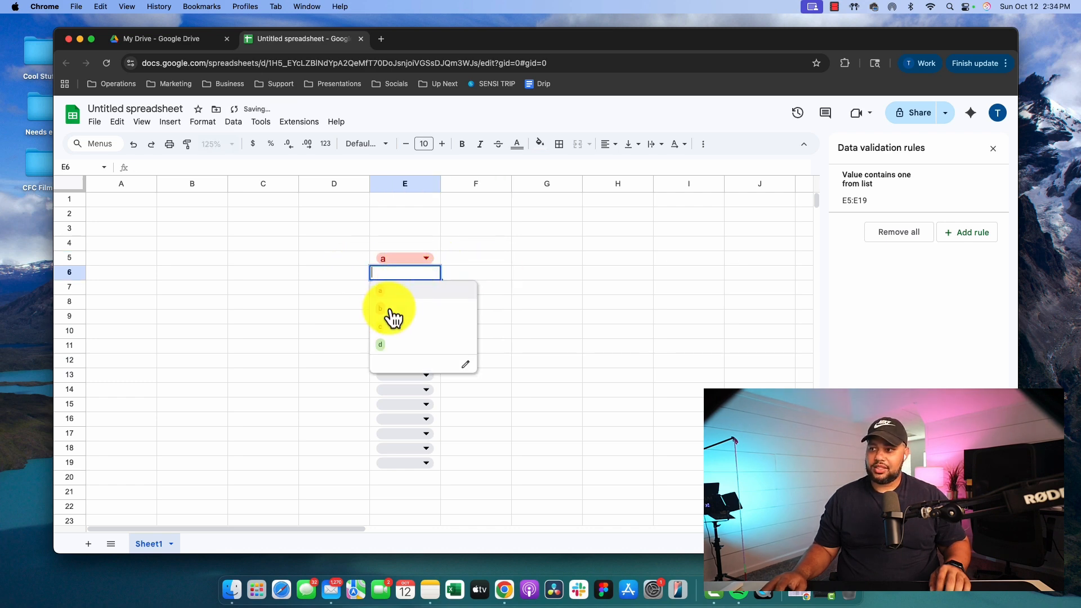
click(392, 309)
click(554, 288)
click(410, 287)
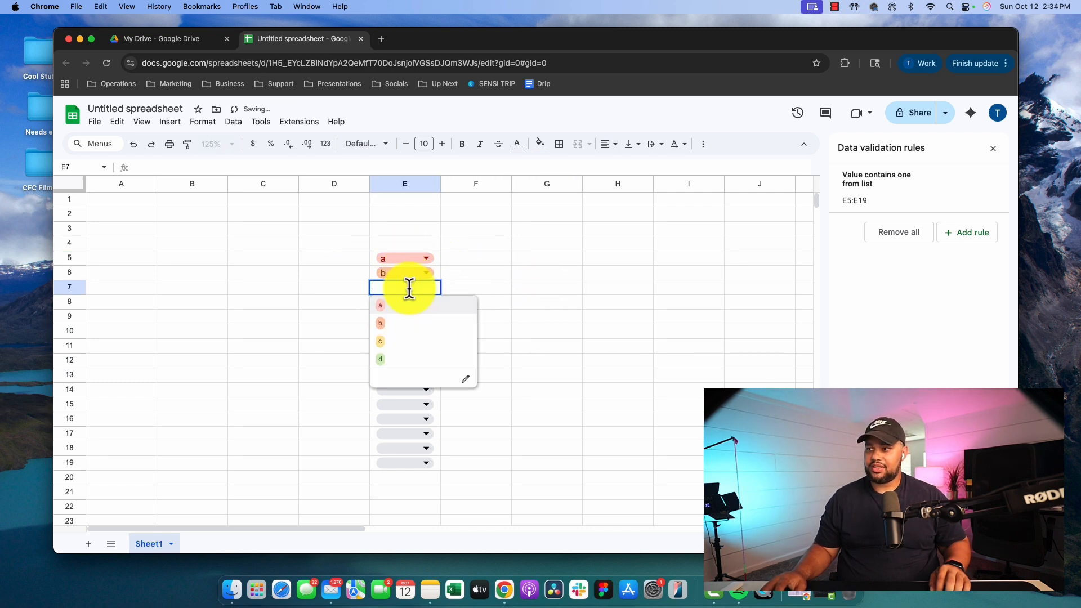
click(394, 342)
click(387, 305)
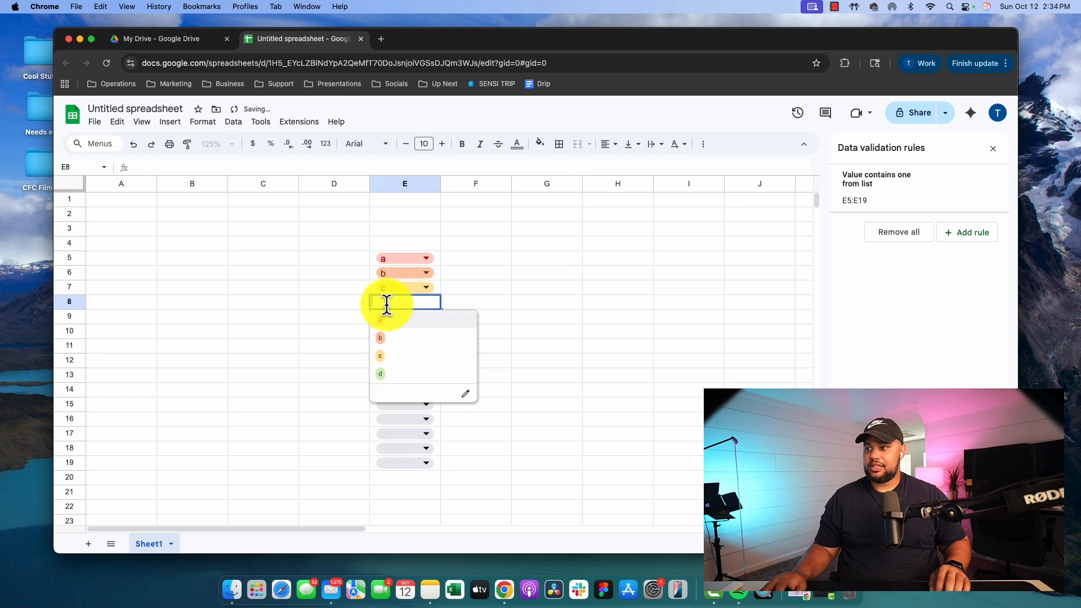
click(388, 373)
click(547, 272)
click(264, 257)
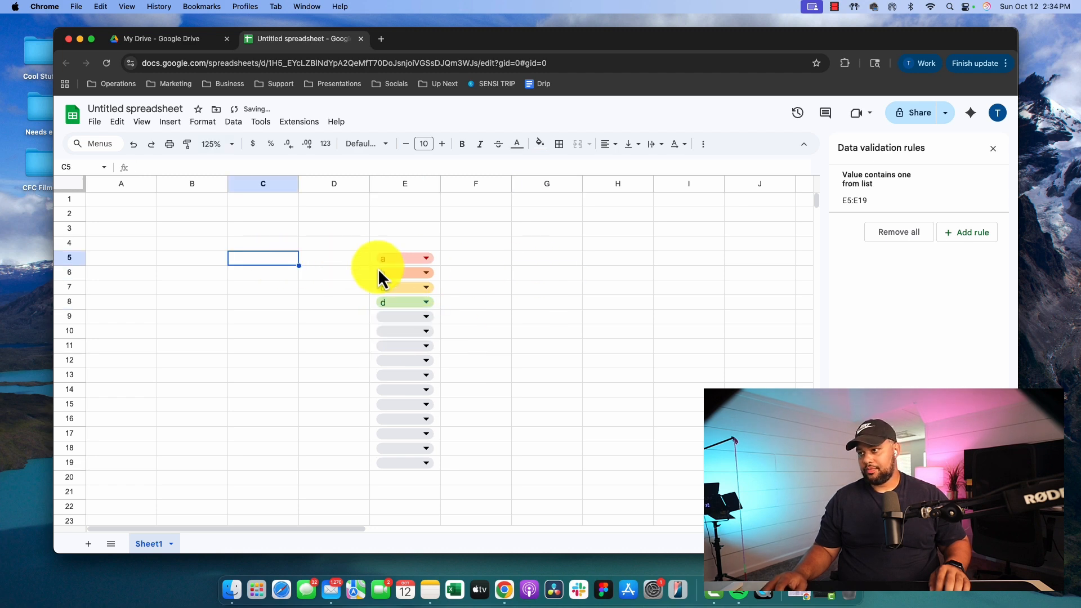
click(148, 262)
click(264, 275)
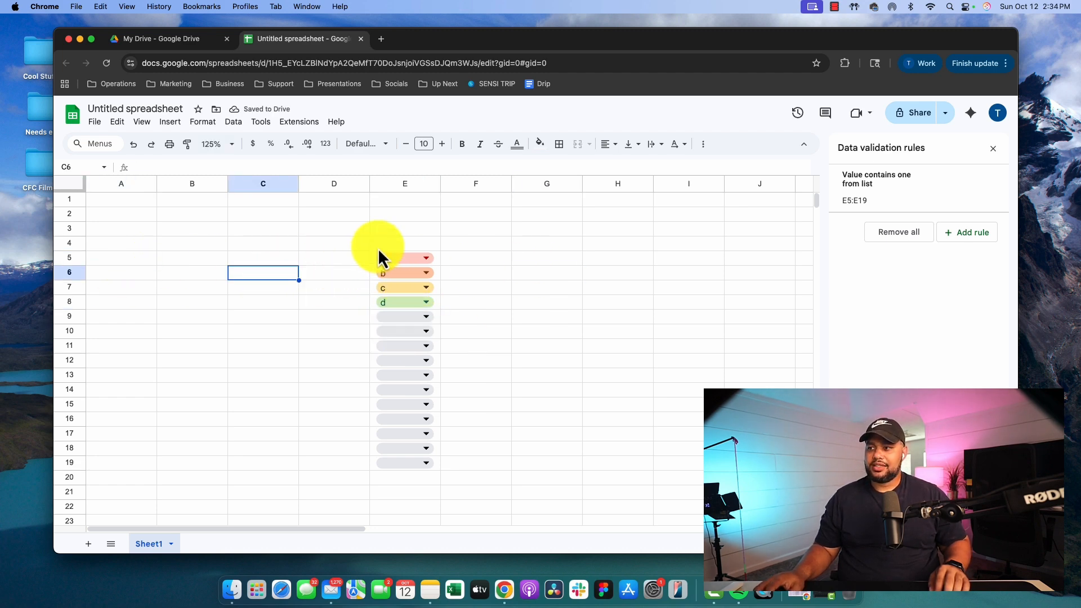
click(545, 288)
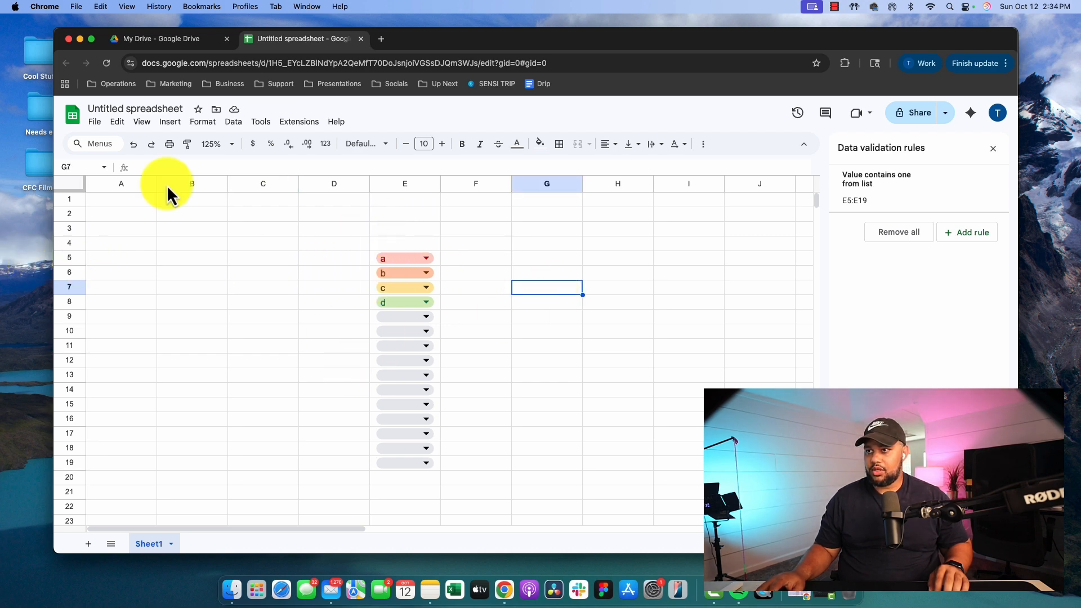
Select rows 5 to 19 and delete the three existing conditional format rules based on column G.
drag(80, 262, 43, 458)
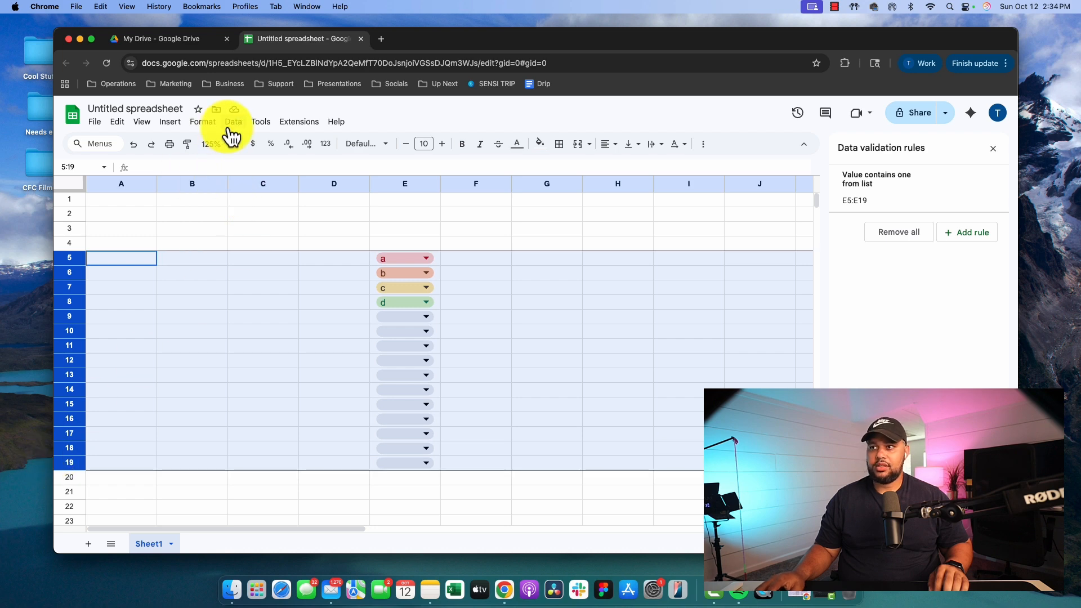
click(204, 124)
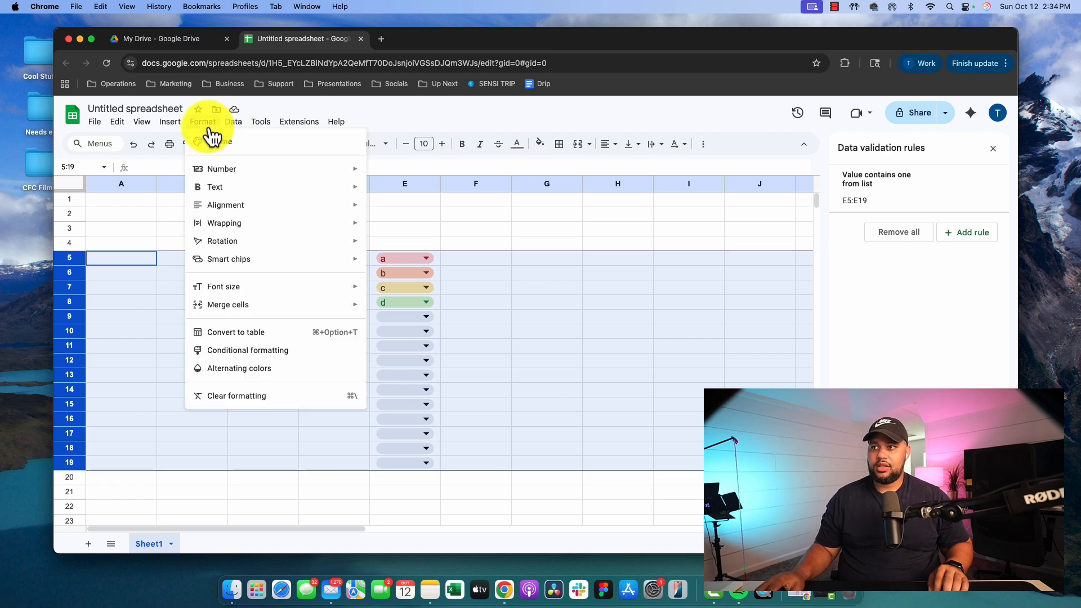
click(248, 350)
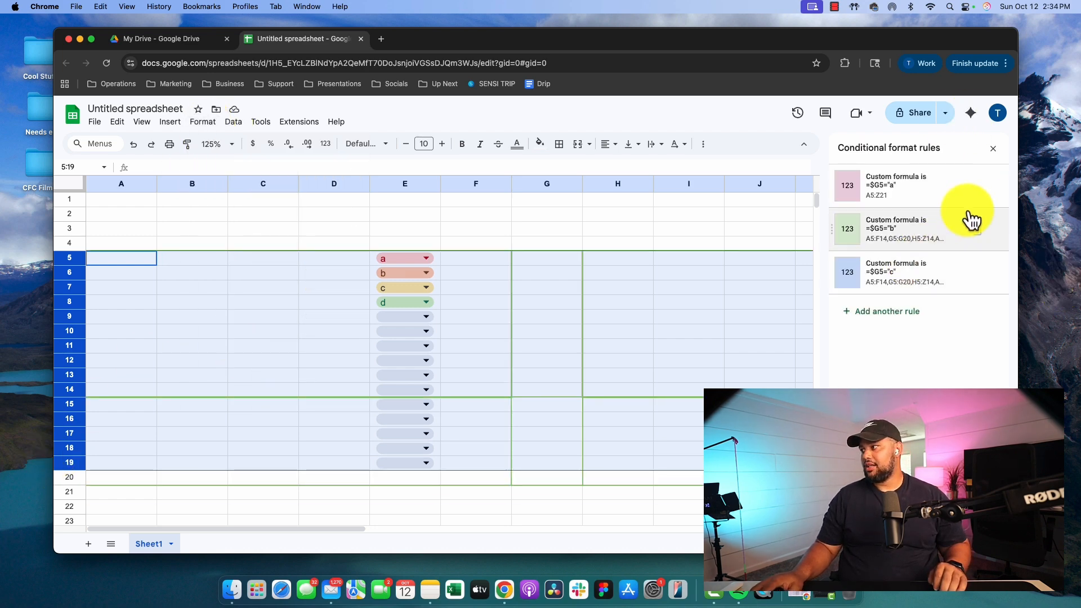
click(977, 187)
click(977, 187)
click(979, 189)
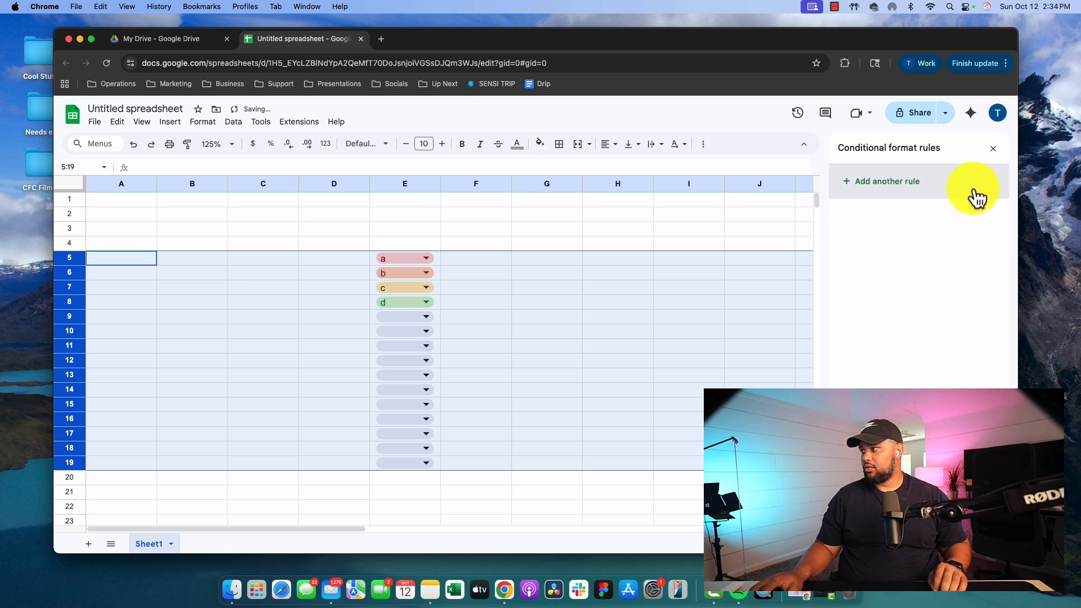
Add a conditional format rule for A5:Z19 that formats cells by a custom formula.
click(877, 186)
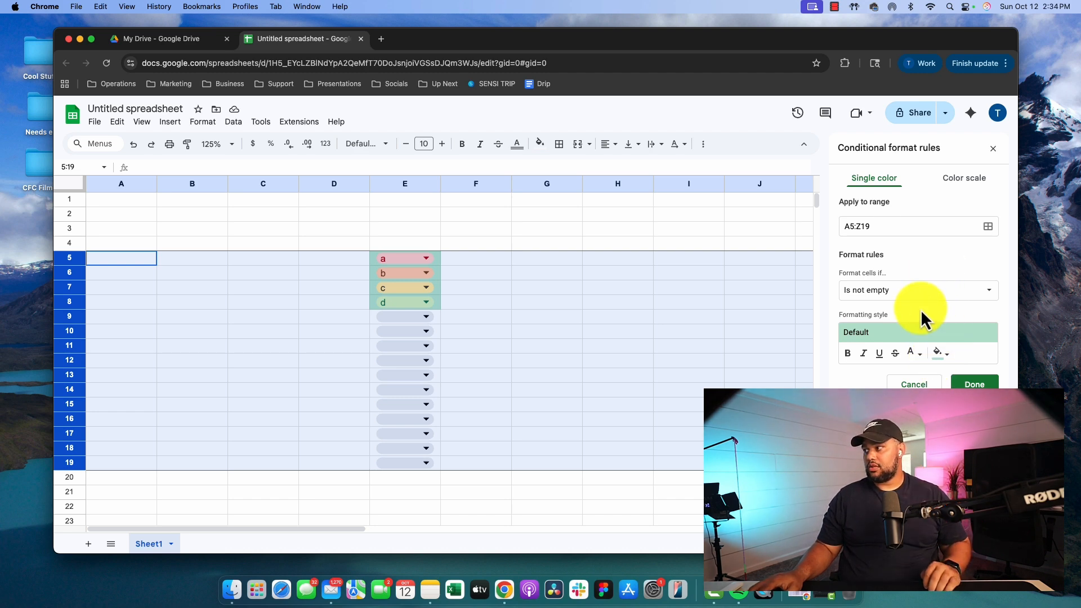
click(926, 290)
scroll(901, 326, down, 3)
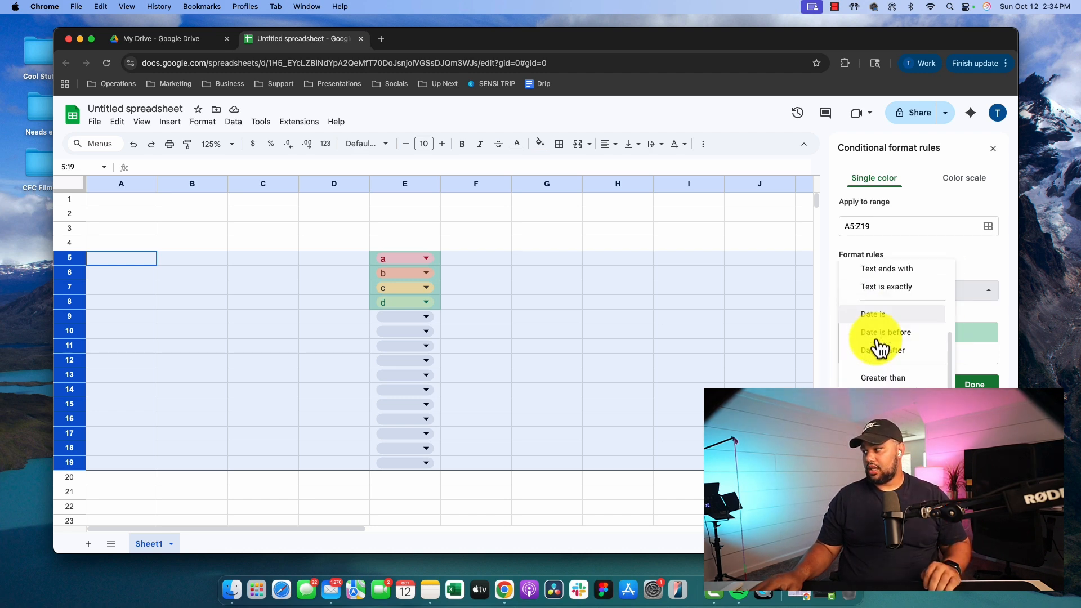
click(885, 540)
click(862, 314)
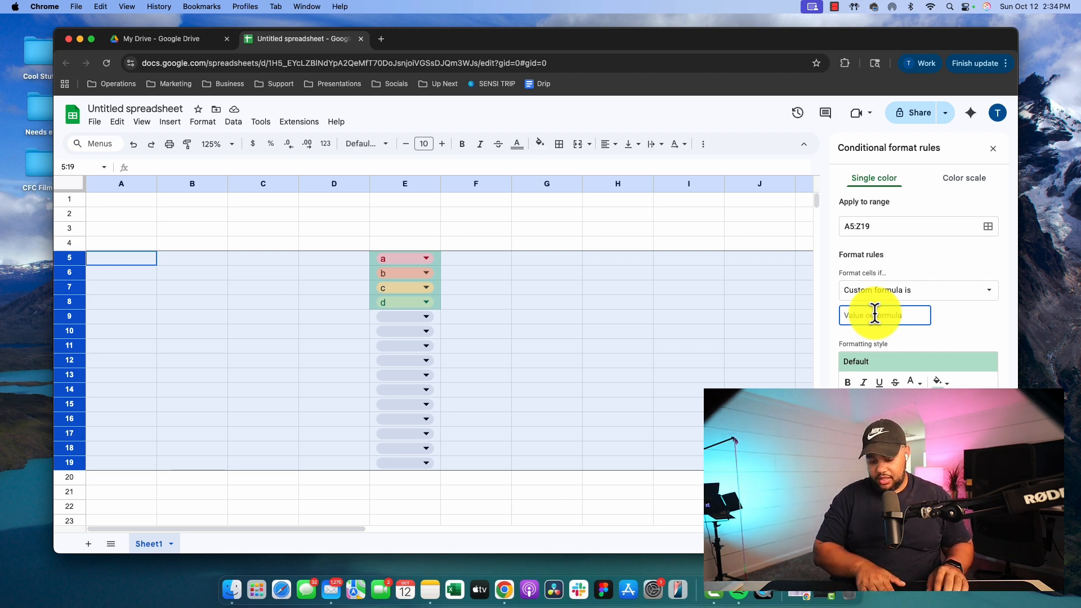
Enter the rule's formula =$E5="a" and set its fill color to light red.
text(=)
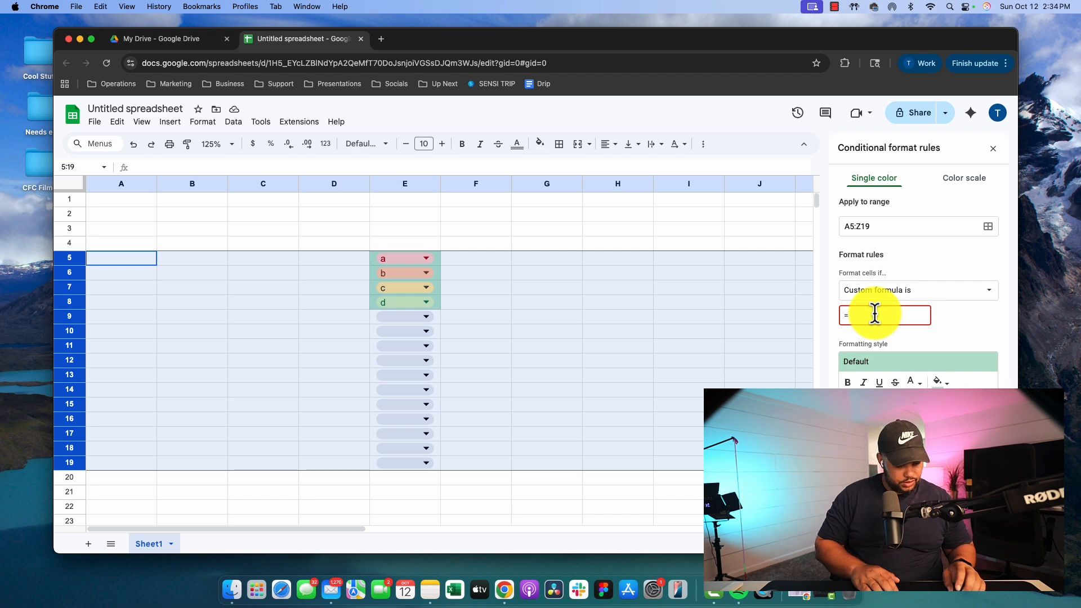
text($)
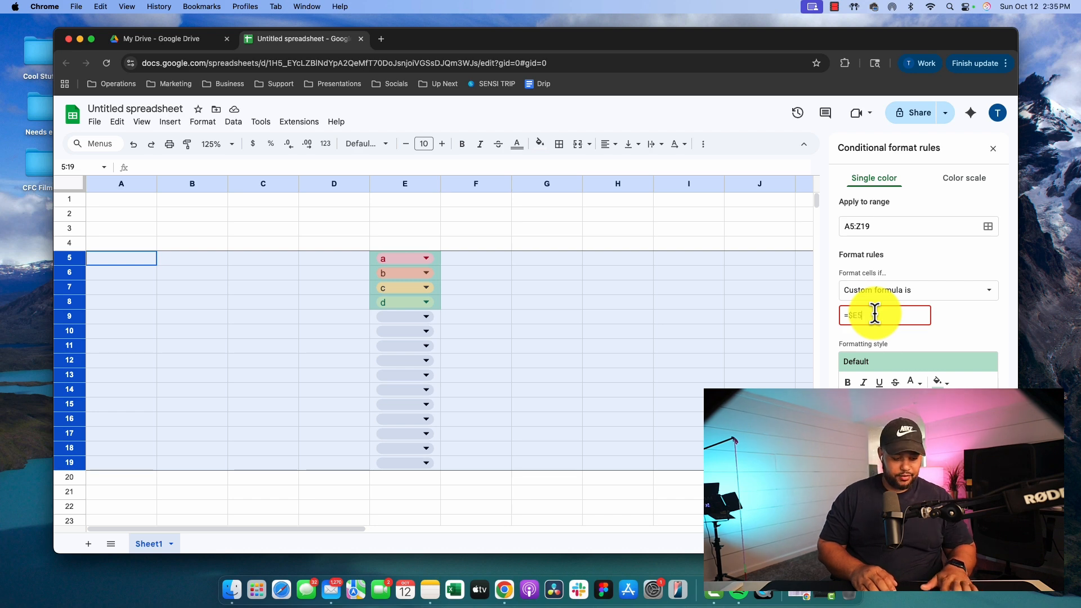
text(E5)
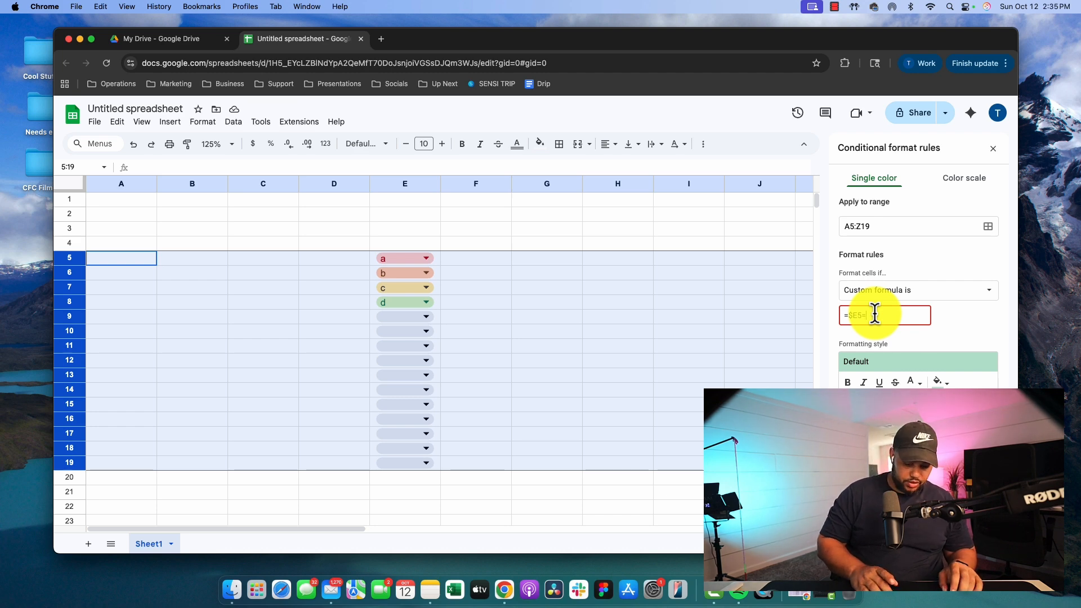
text(="")
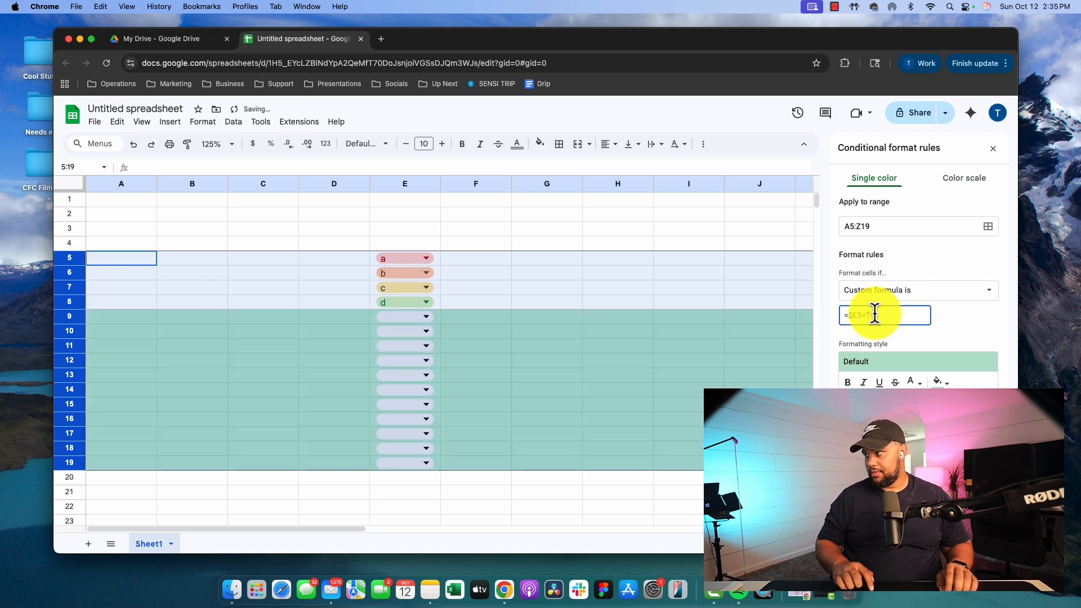
text(a)
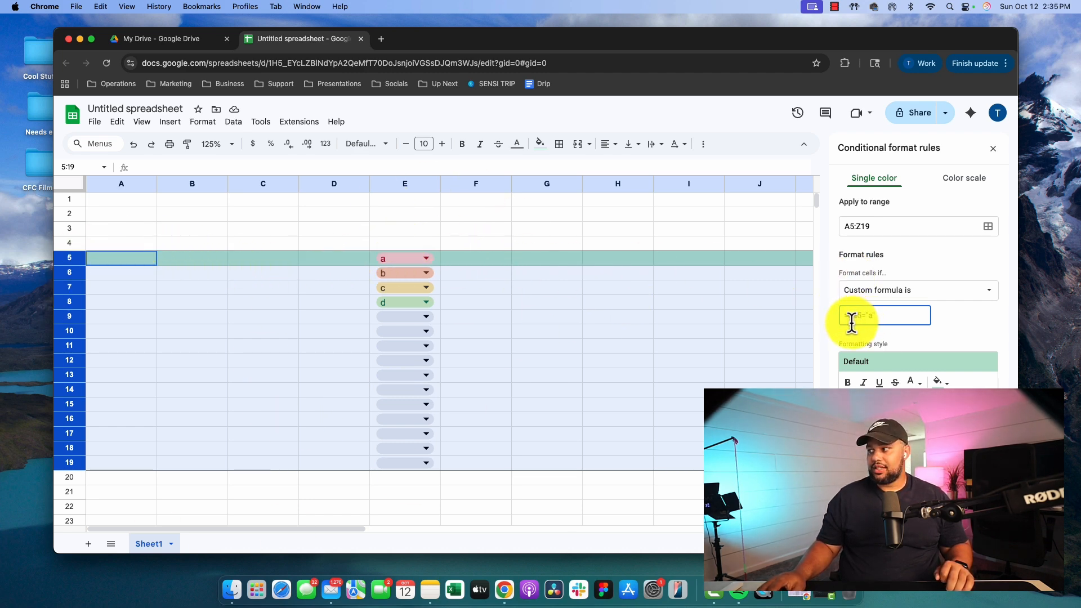
text(=$E5="a)
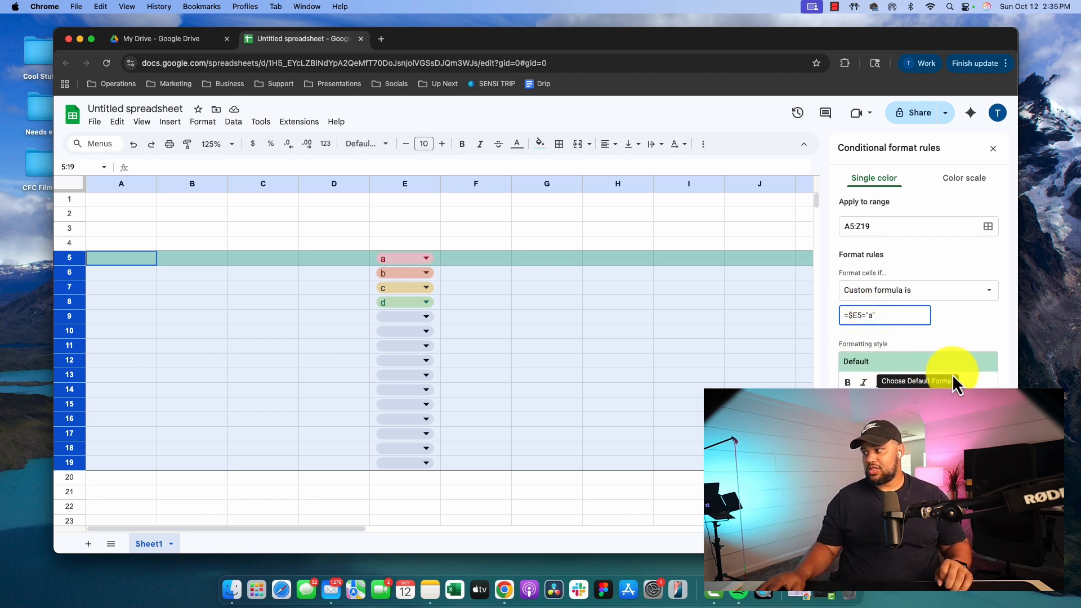
click(939, 382)
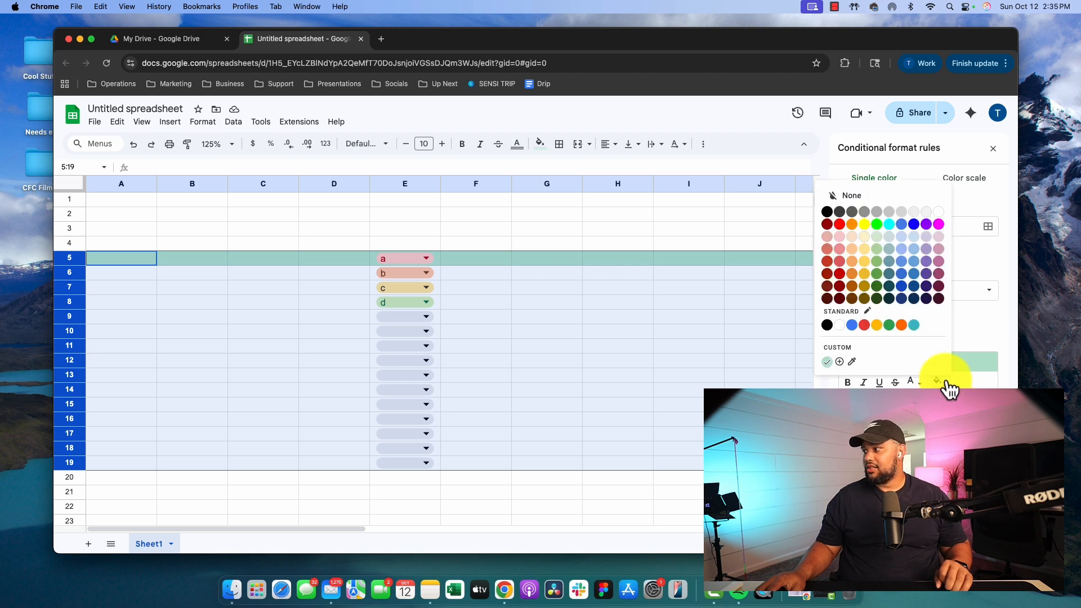
click(840, 238)
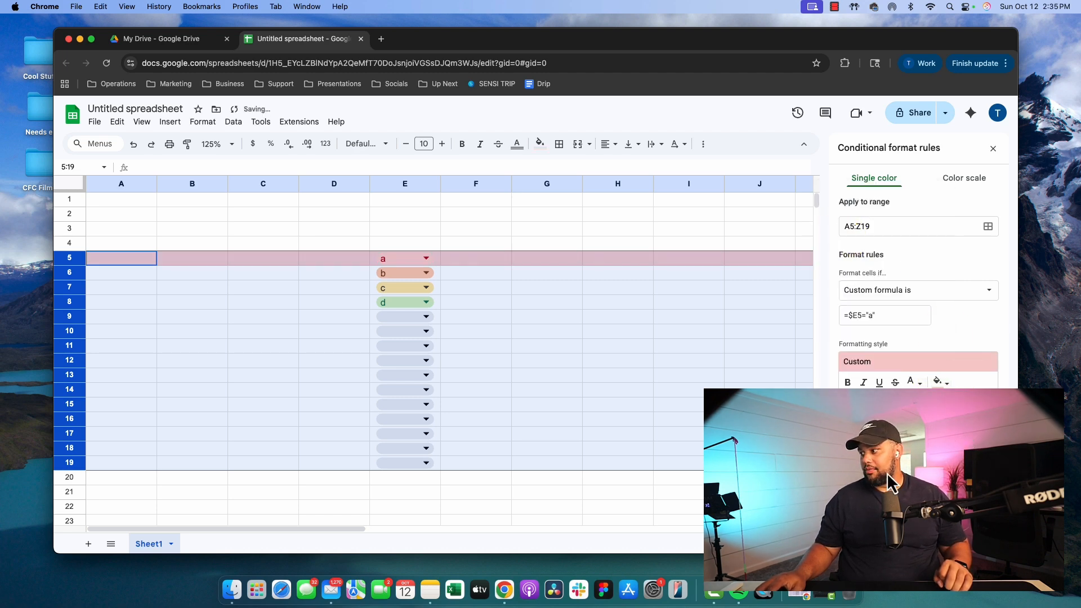
Add another rule for A5:Z19 with the formula =$E5="b" and a light orange fill.
click(905, 195)
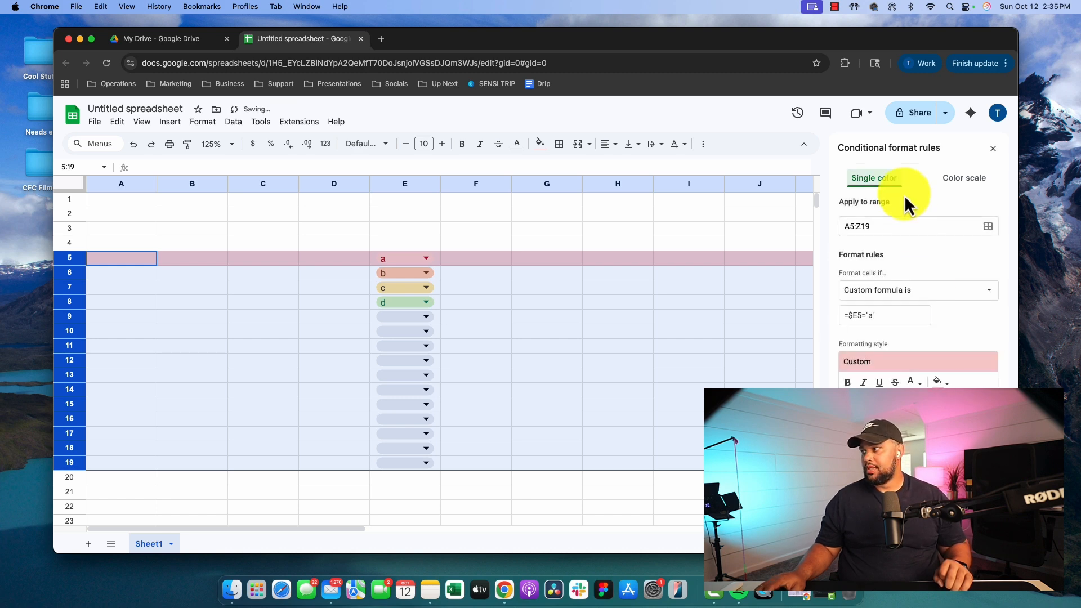
click(872, 311)
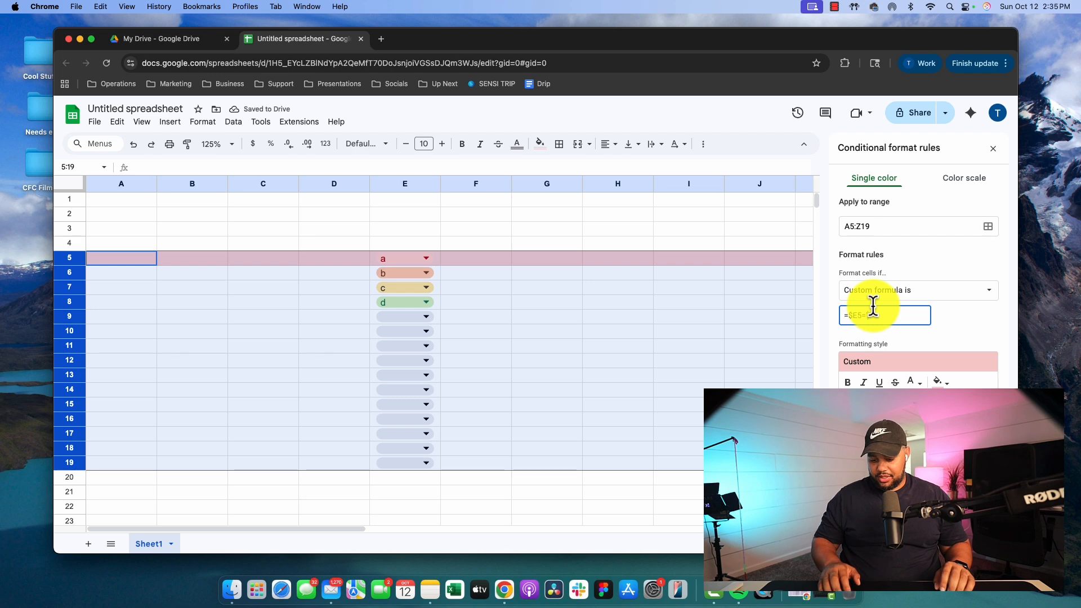
key(BackSpace)
text(b)
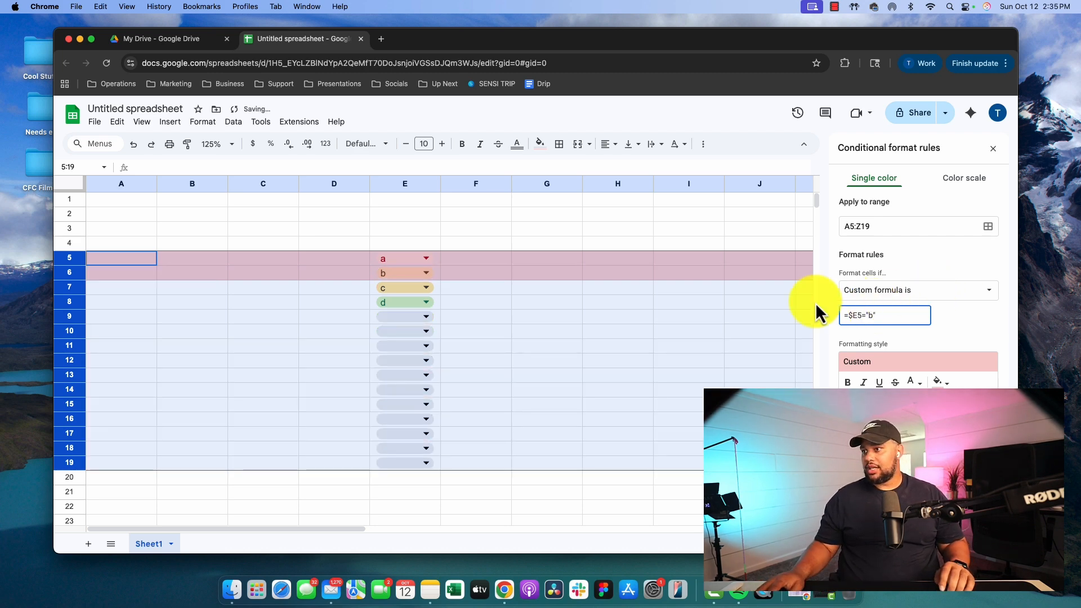
click(939, 381)
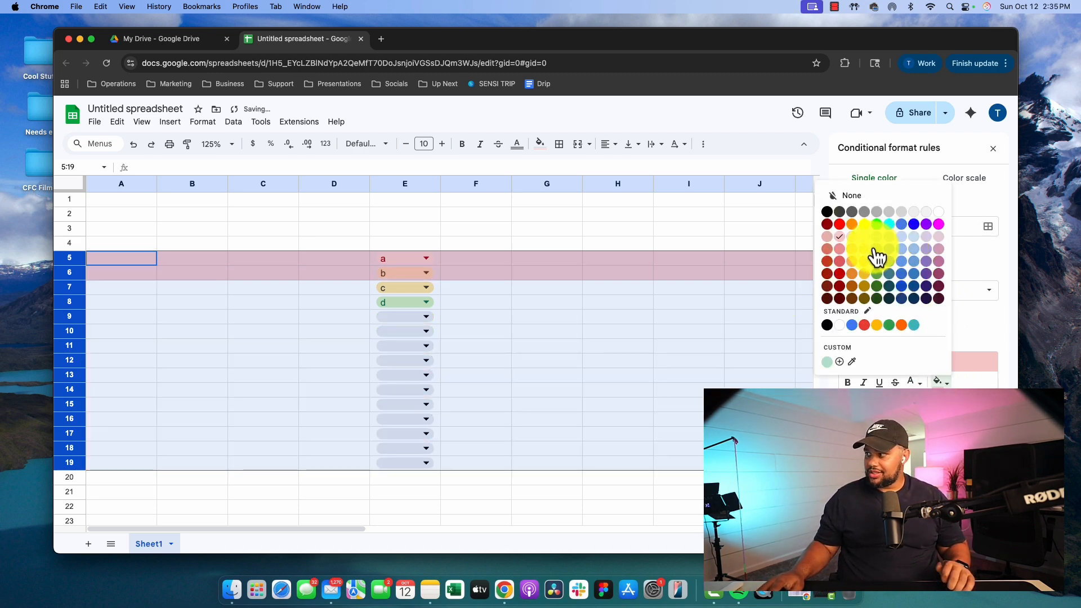
click(853, 237)
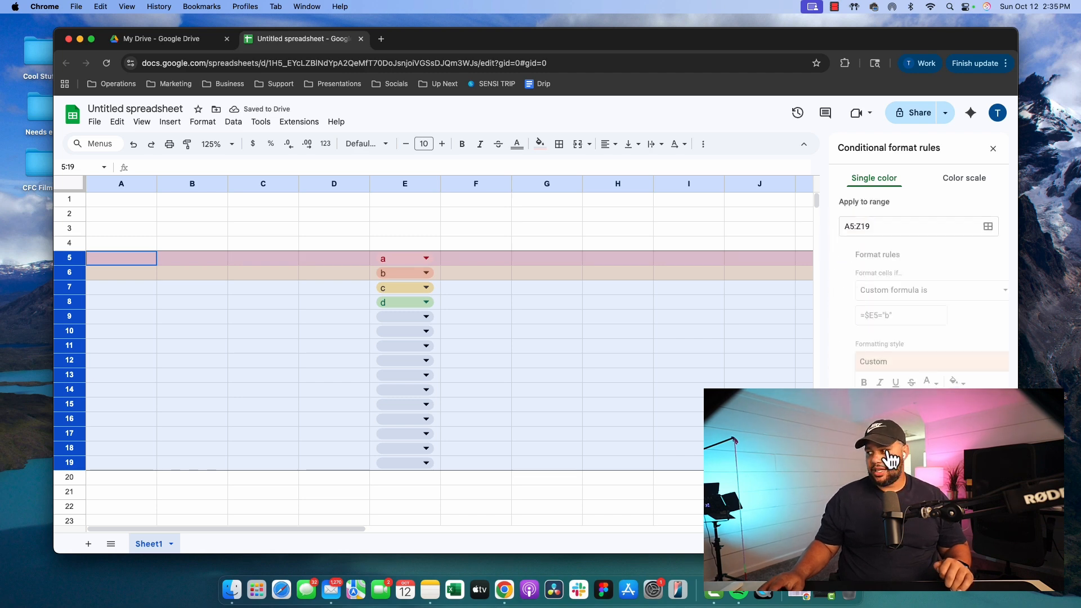
Add a third rule for A5:Z19 with the formula =$E5="c" and a light yellow fill.
click(856, 314)
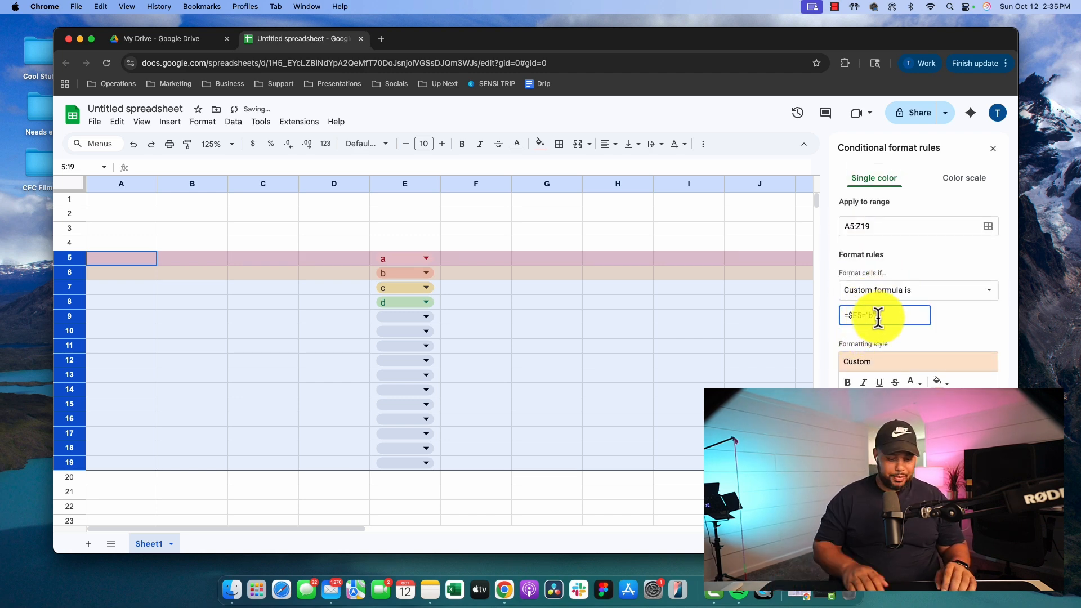
key(BackSpace)
text(c)
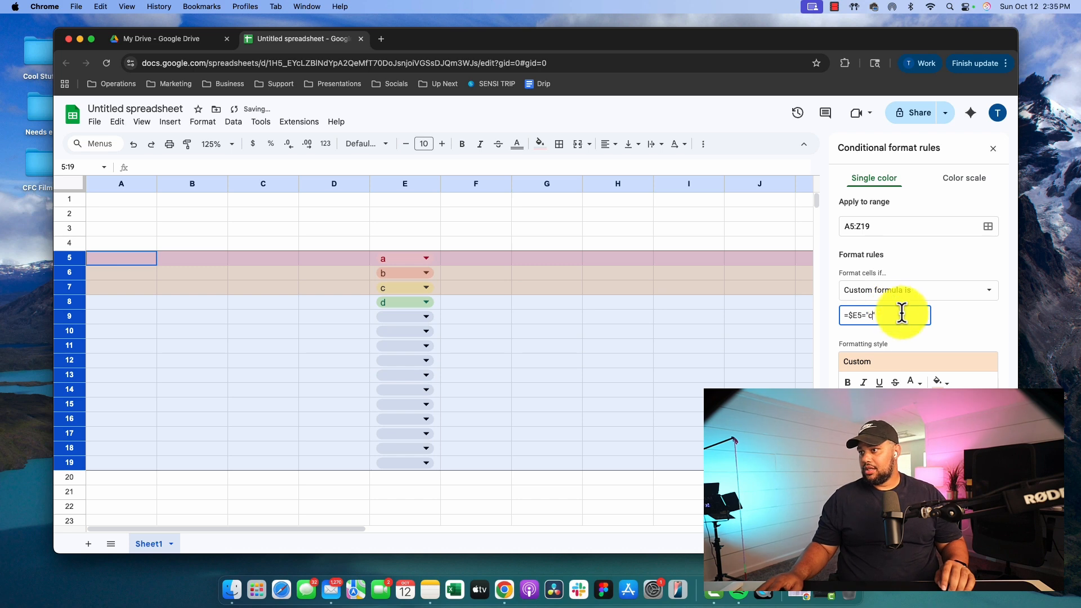
click(941, 382)
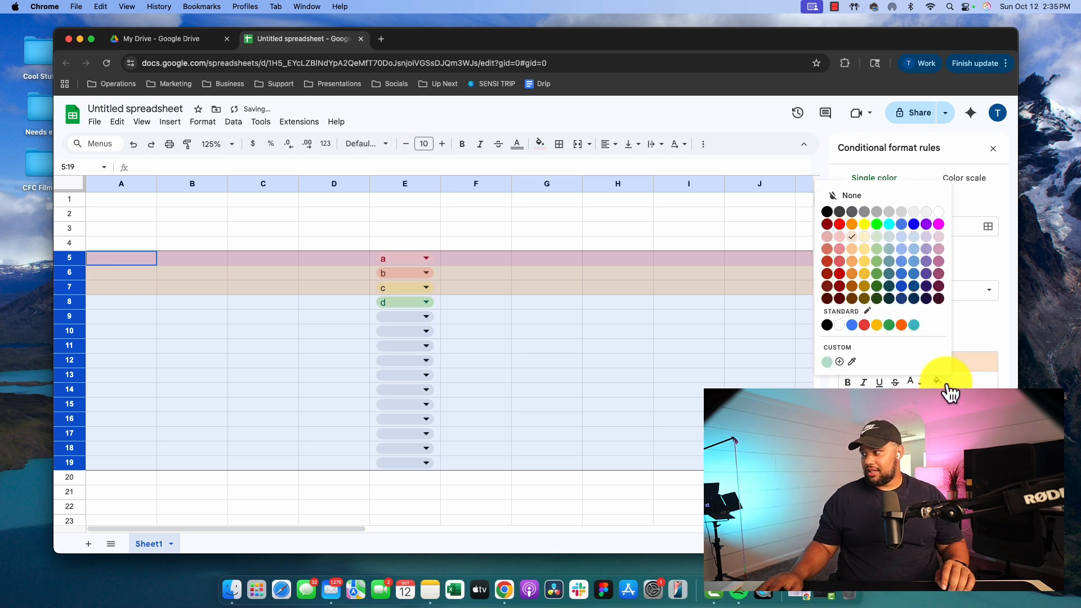
click(865, 237)
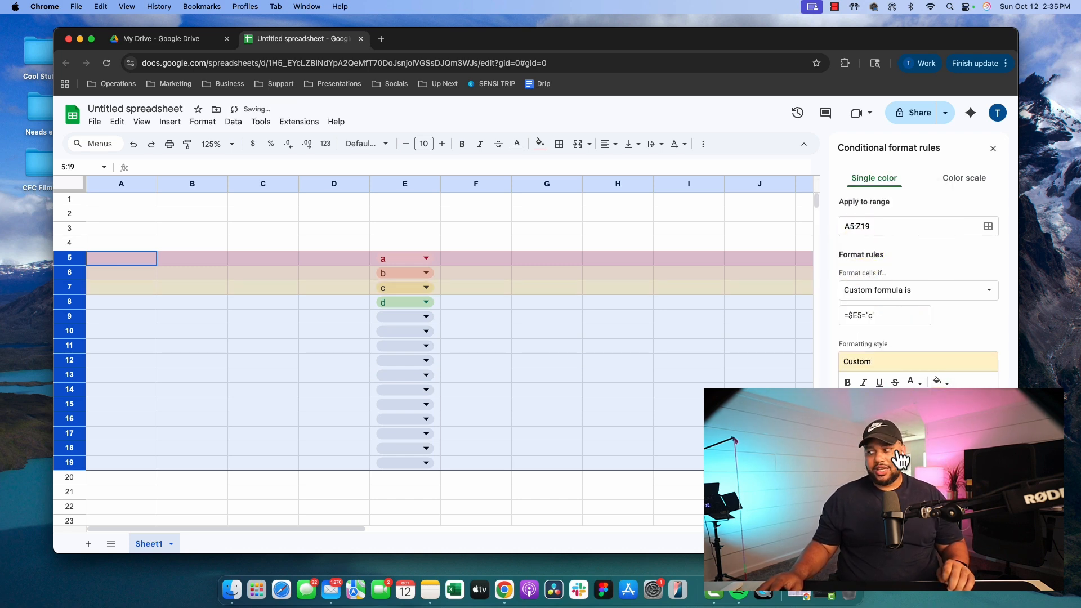
Add a fourth rule for A5:Z19 with the formula =$E5="d" and a light green fill, and save it.
click(878, 304)
click(877, 317)
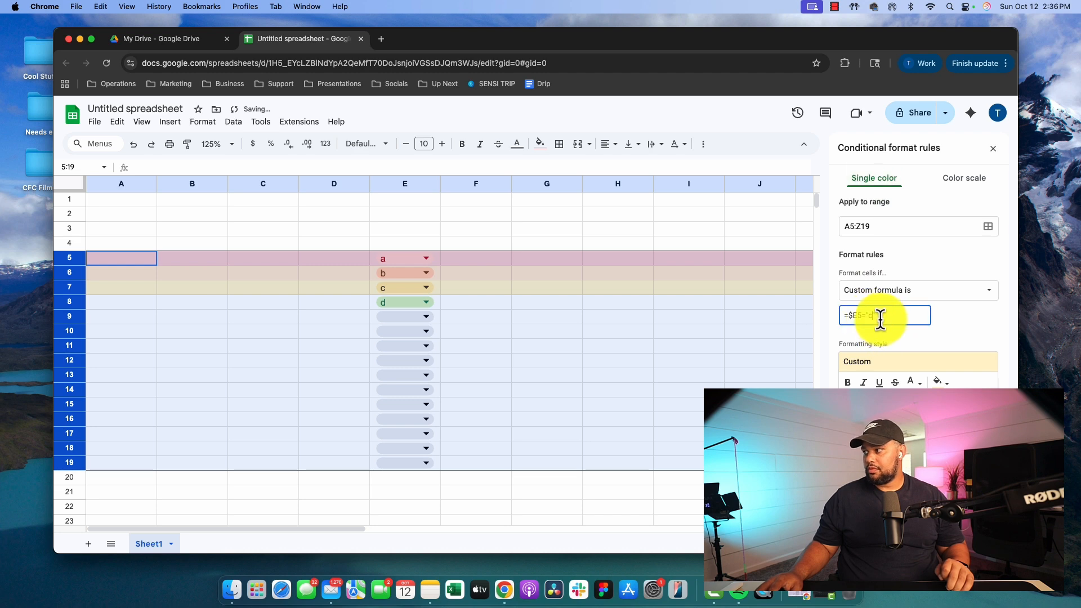
text(d)
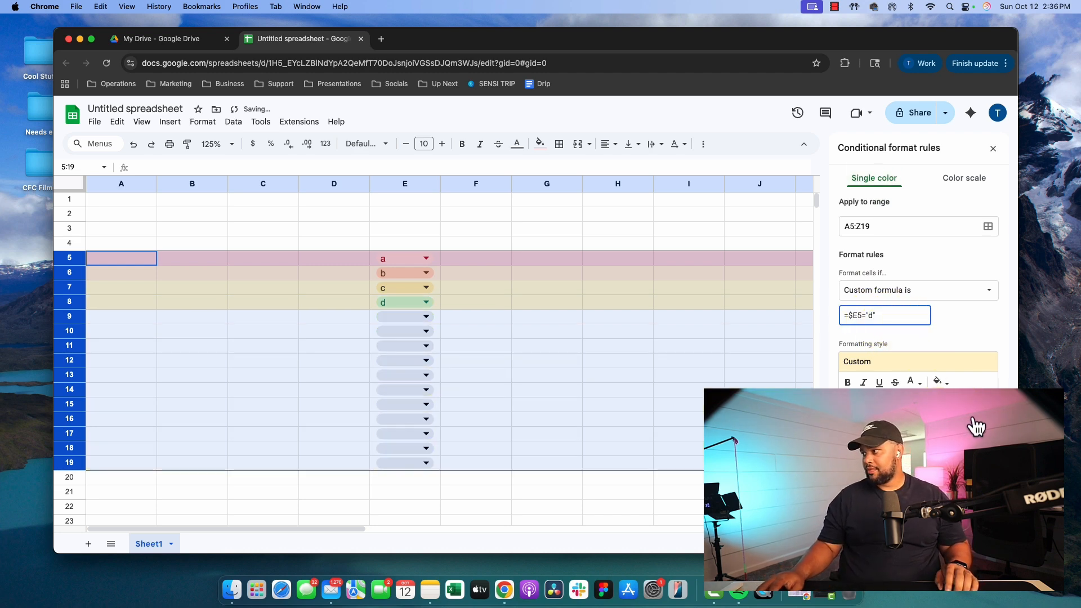
click(949, 386)
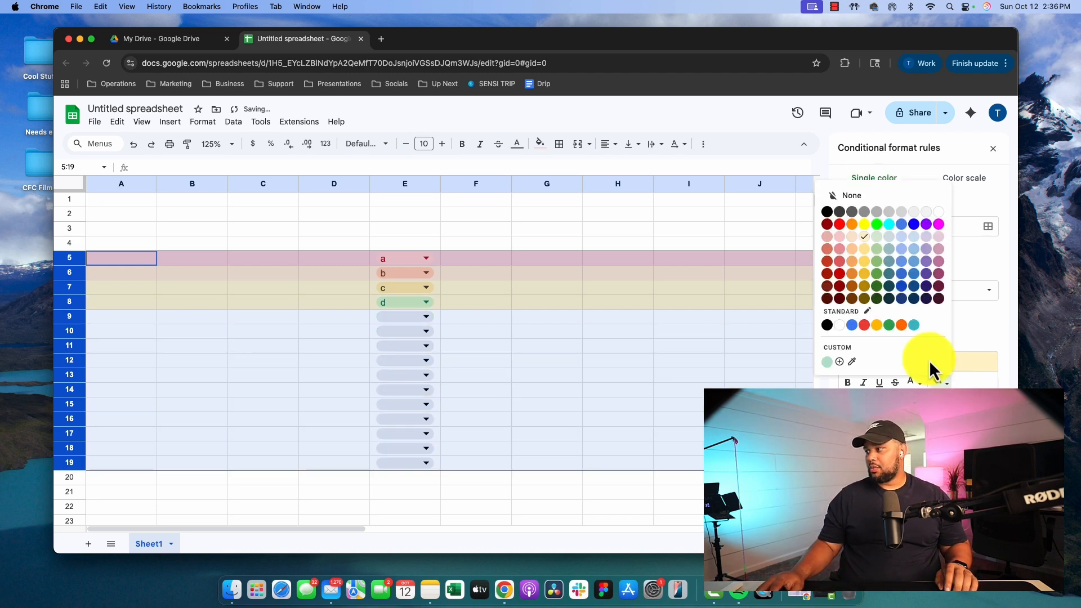
click(877, 241)
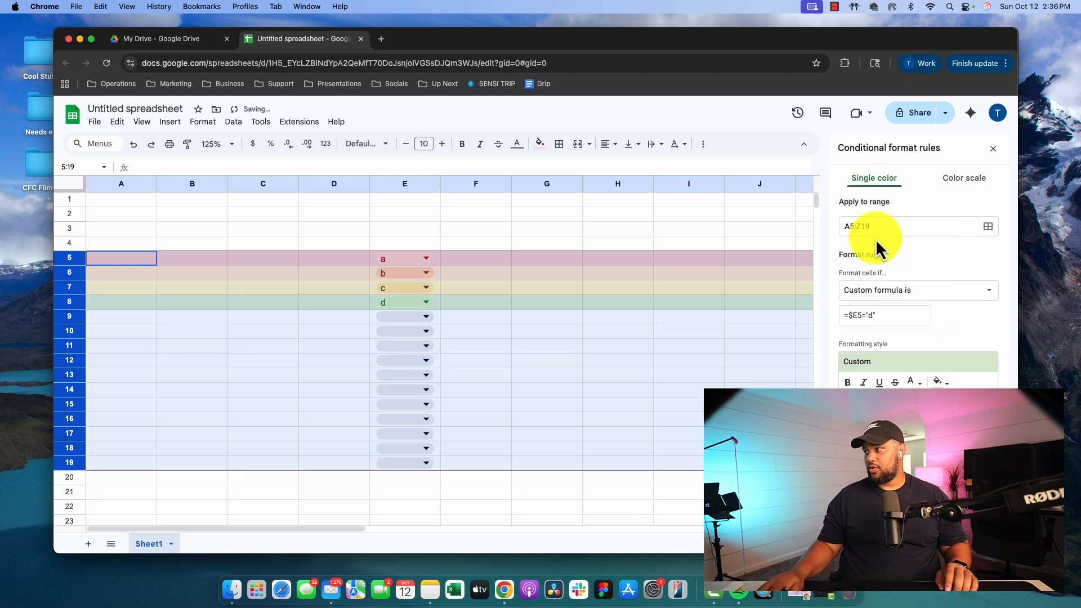
click(982, 426)
click(599, 327)
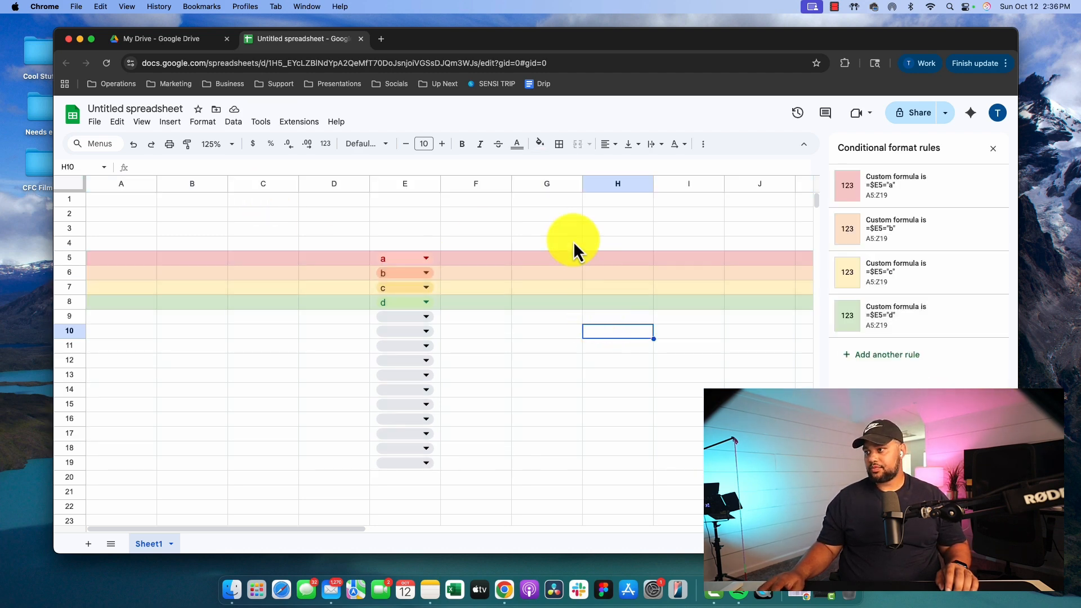
Choose c in the dropdown of E9 and b in the dropdowns of E10, E11 and E19.
click(574, 244)
click(426, 317)
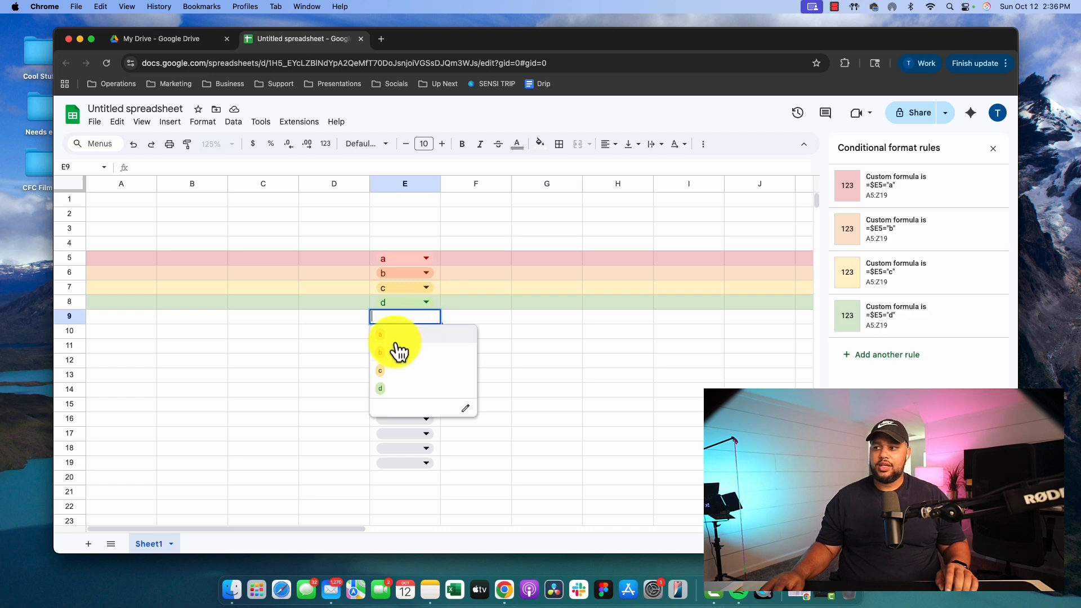
click(405, 377)
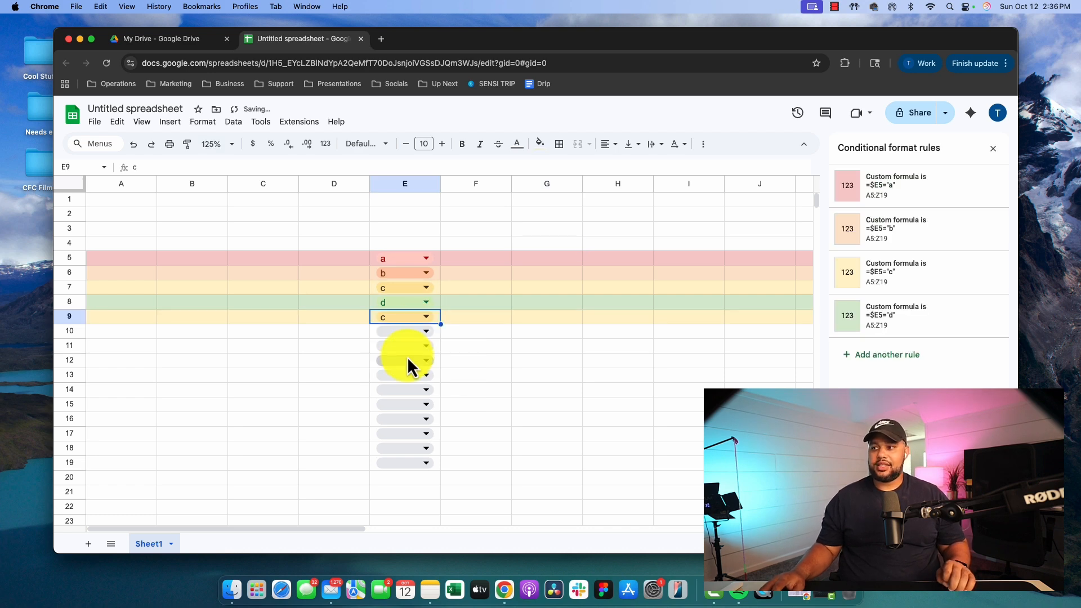
click(431, 331)
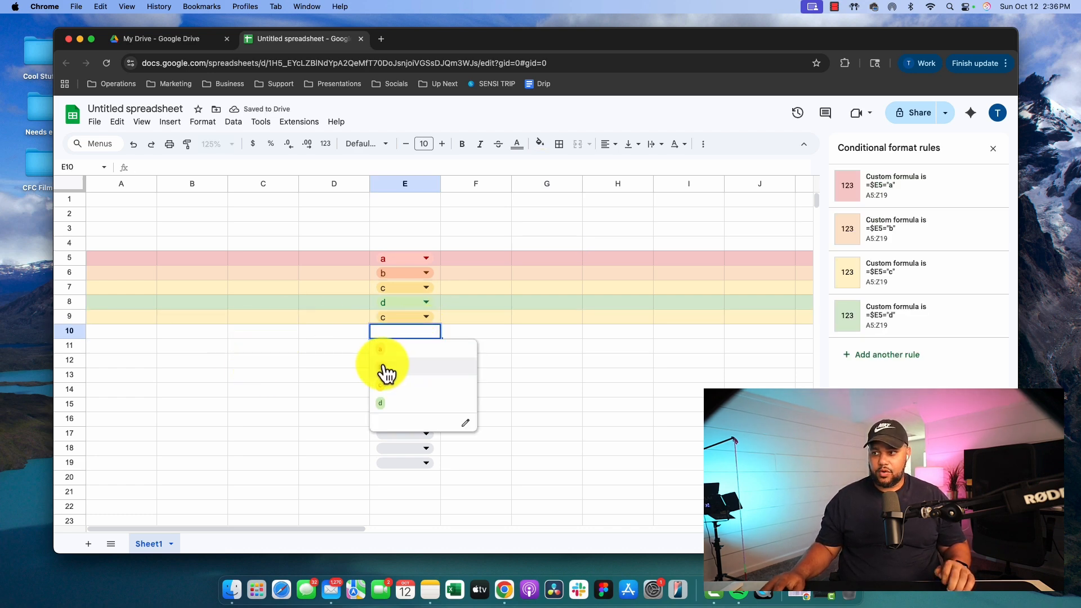
click(390, 376)
click(401, 355)
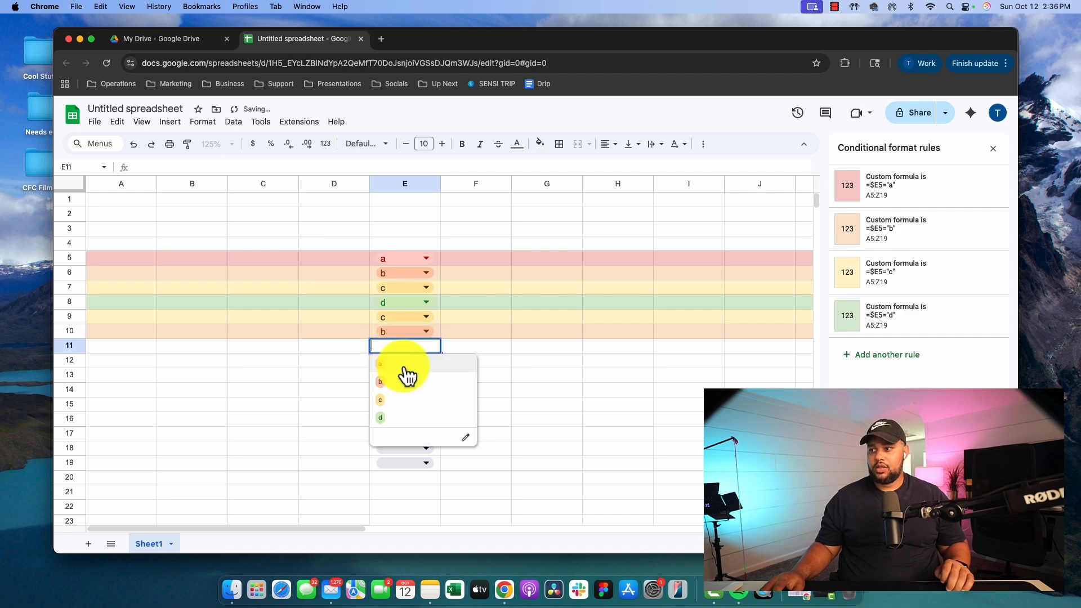
click(388, 380)
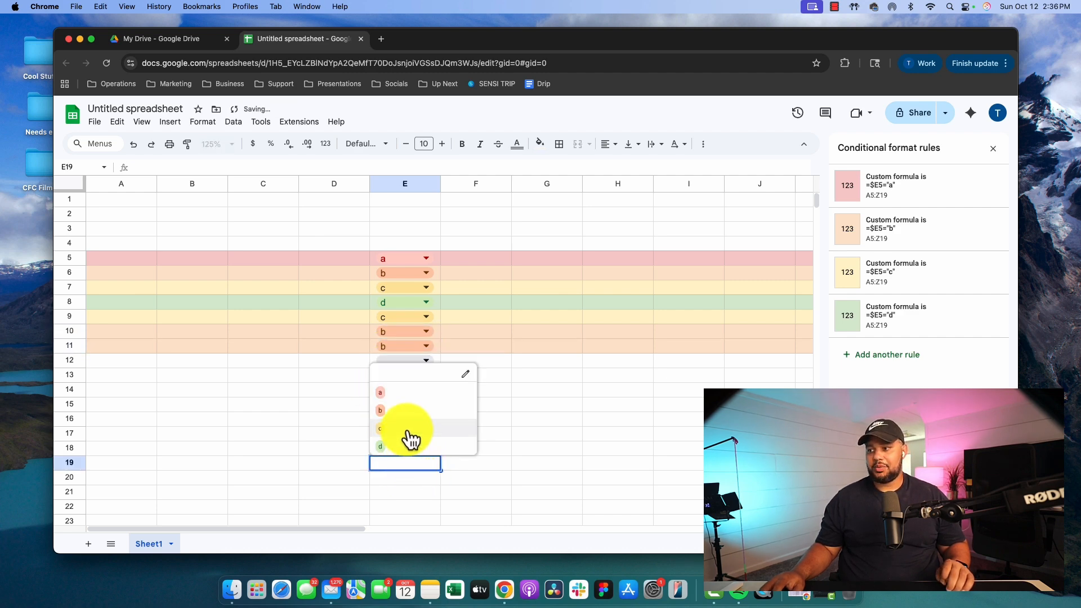
click(401, 411)
Fill the dropdown from E19 down column E to row 35.
scroll(554, 425, down, 5)
scroll(554, 416, up, 2)
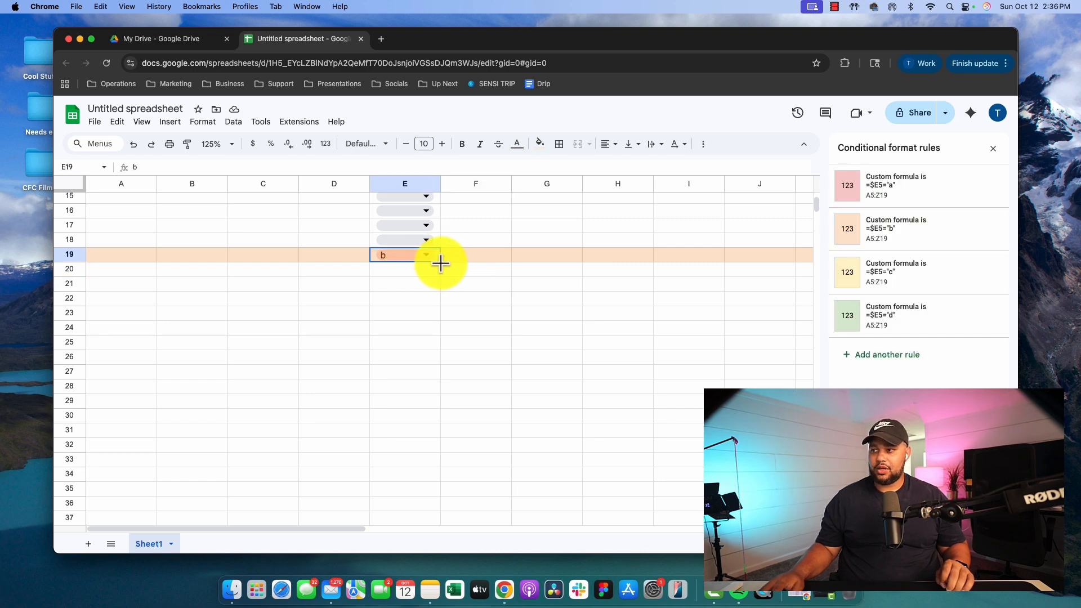
drag(441, 262, 437, 496)
click(495, 331)
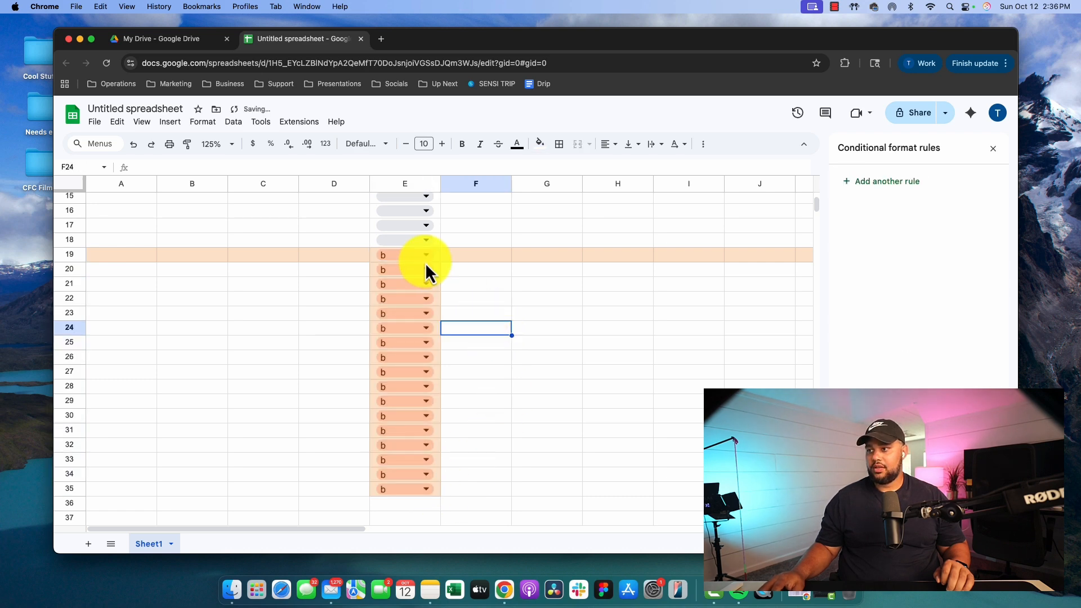
Compare the row coloring of rows 5 to 19 with that of the newly filled rows below row 19.
scroll(184, 261, up, 5)
scroll(200, 293, down, 3)
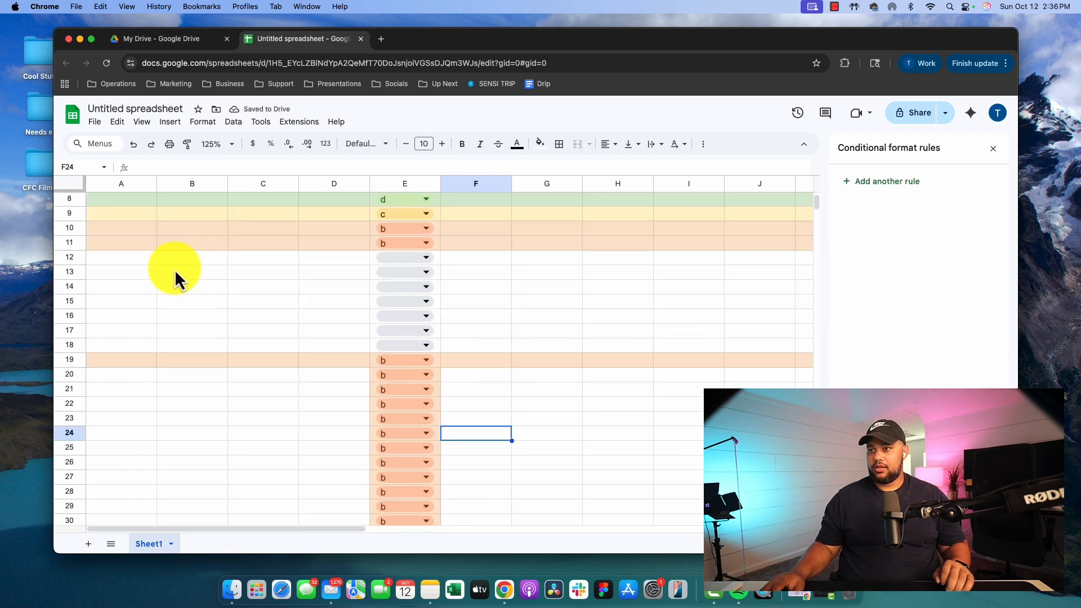
scroll(174, 275, up, 3)
scroll(193, 287, down, 6)
scroll(193, 285, up, 3)
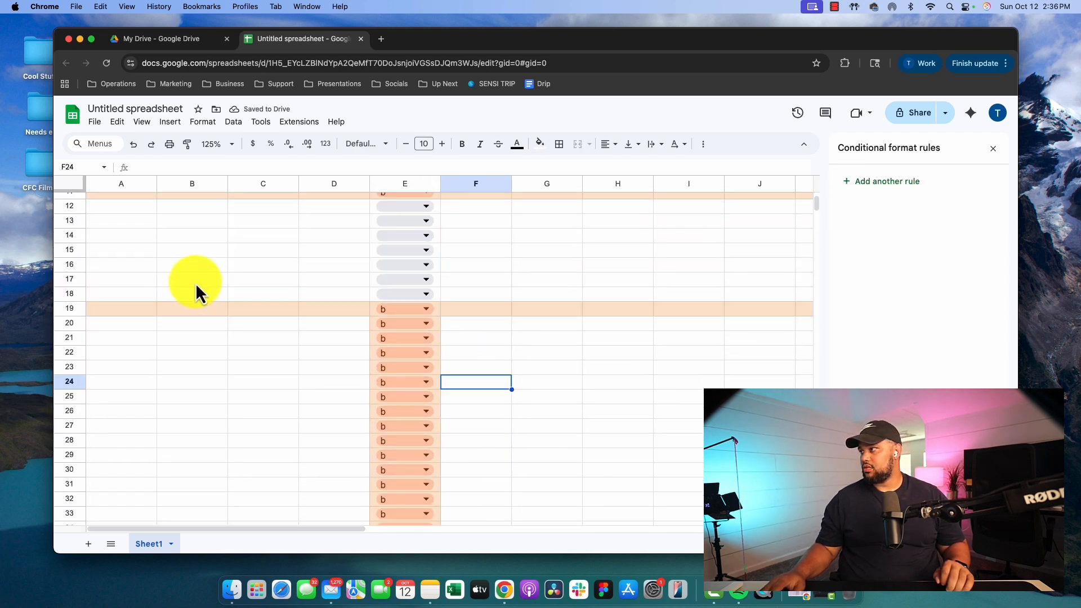
scroll(534, 287, up, 4)
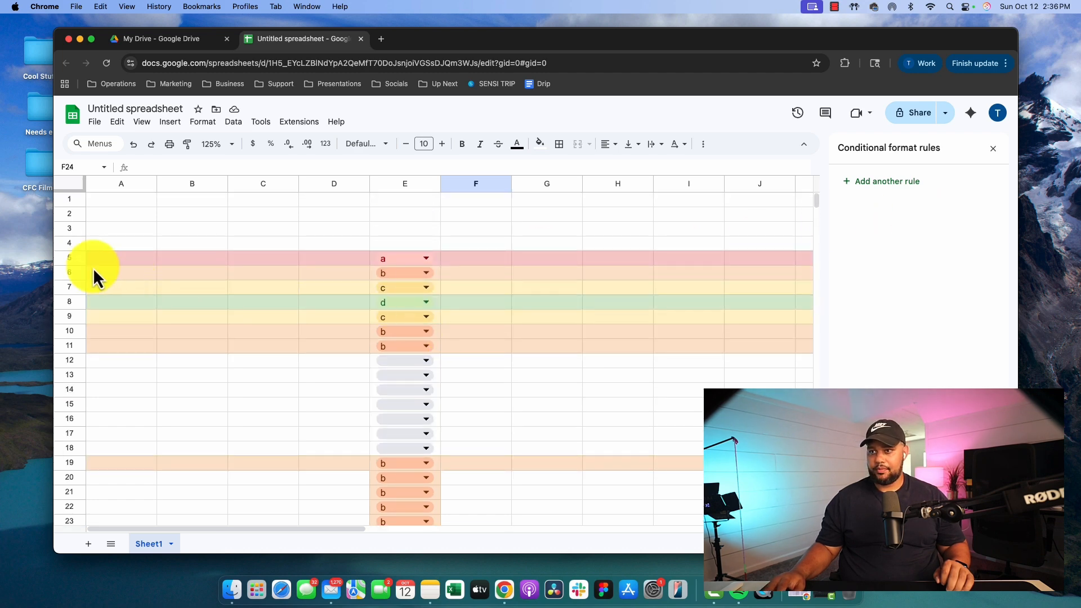
Extend the =$E5="a" conditional format rule by adding rows 20:35 as another range.
drag(71, 259, 83, 465)
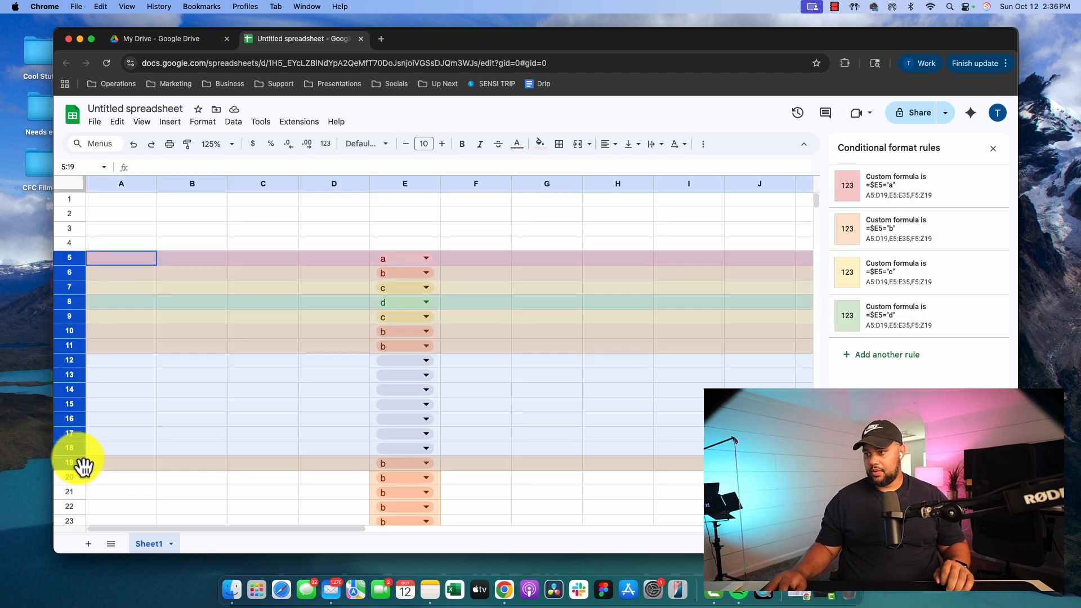
scroll(792, 294, down, 2)
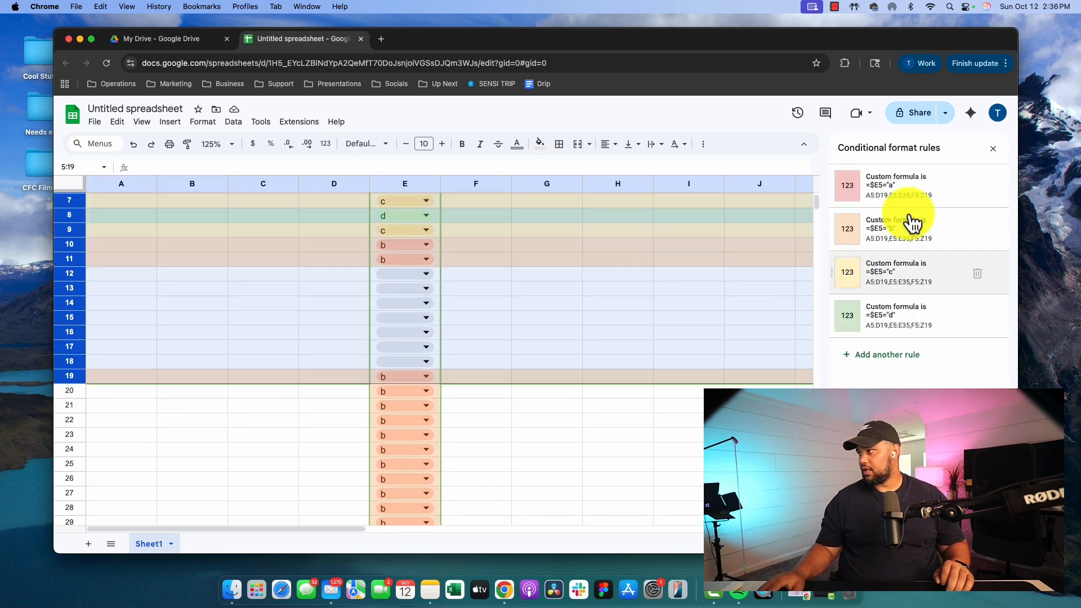
click(949, 197)
click(988, 227)
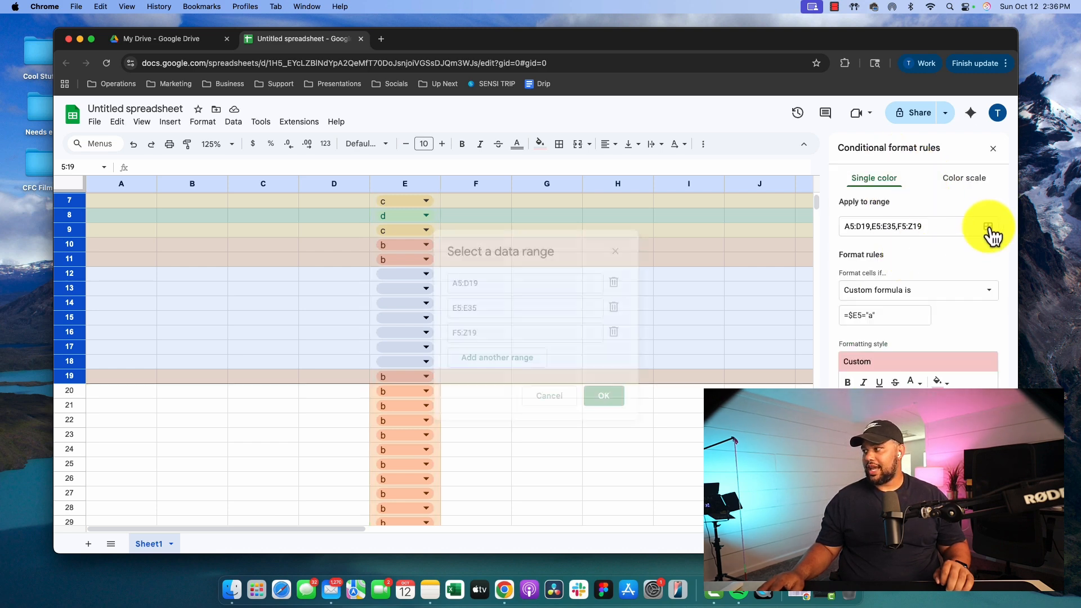
click(512, 370)
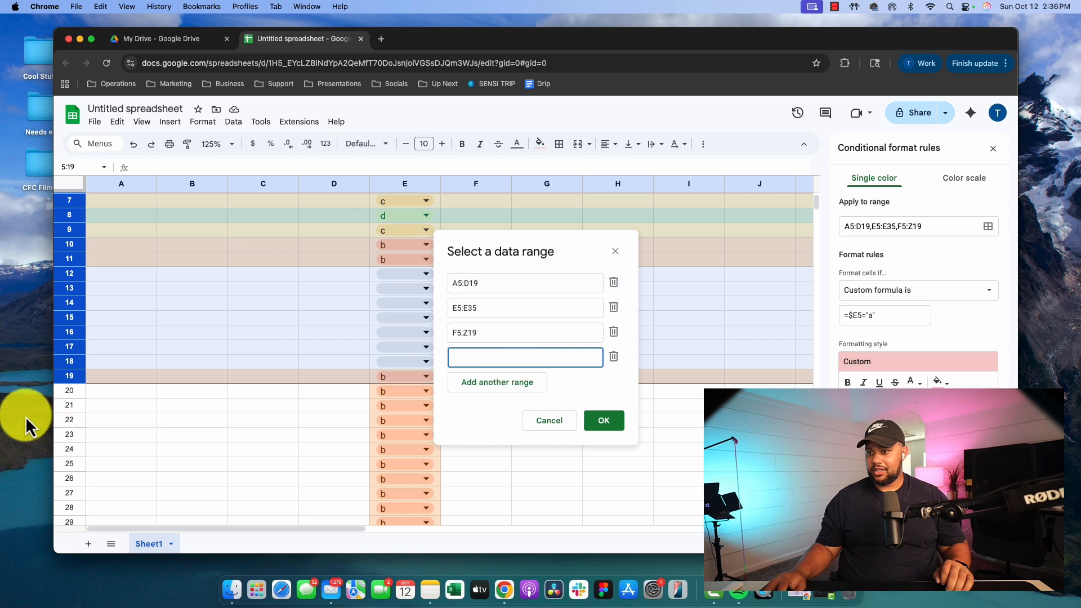
click(70, 391)
drag(75, 397, 127, 427)
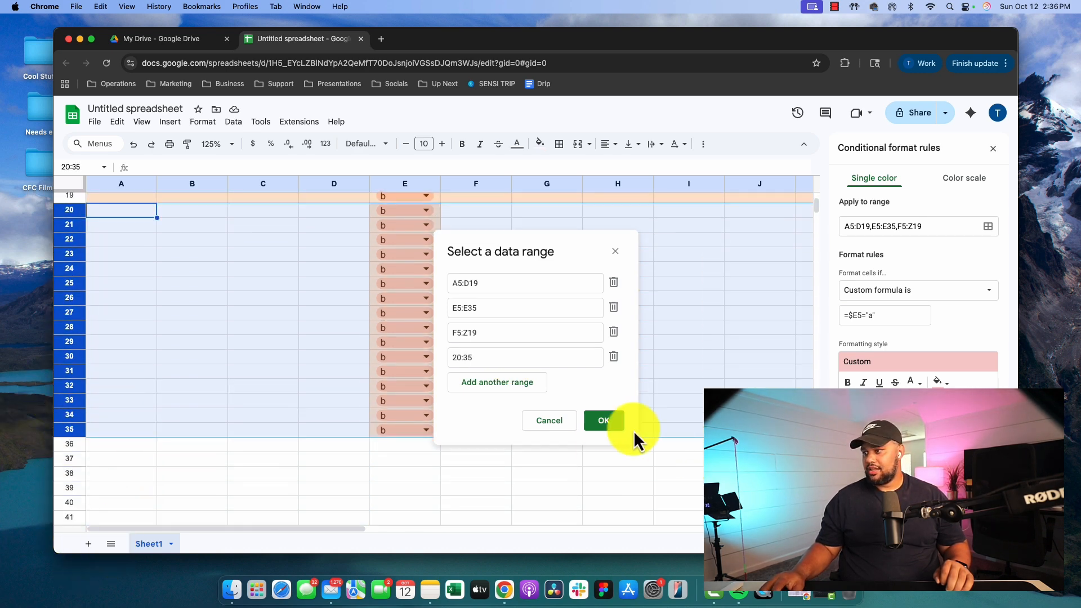
click(603, 420)
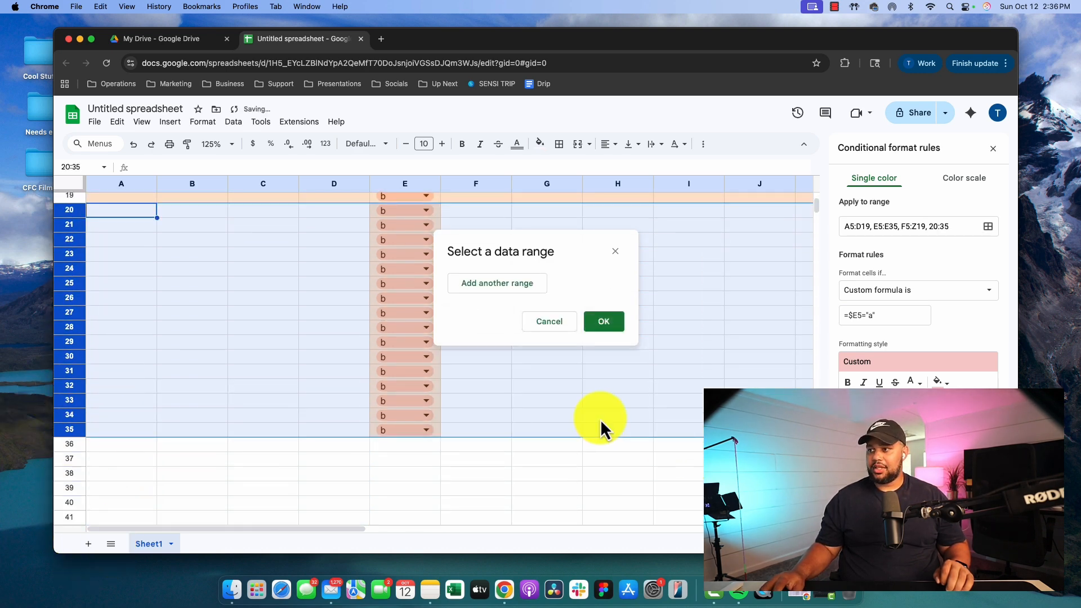
click(992, 148)
click(495, 269)
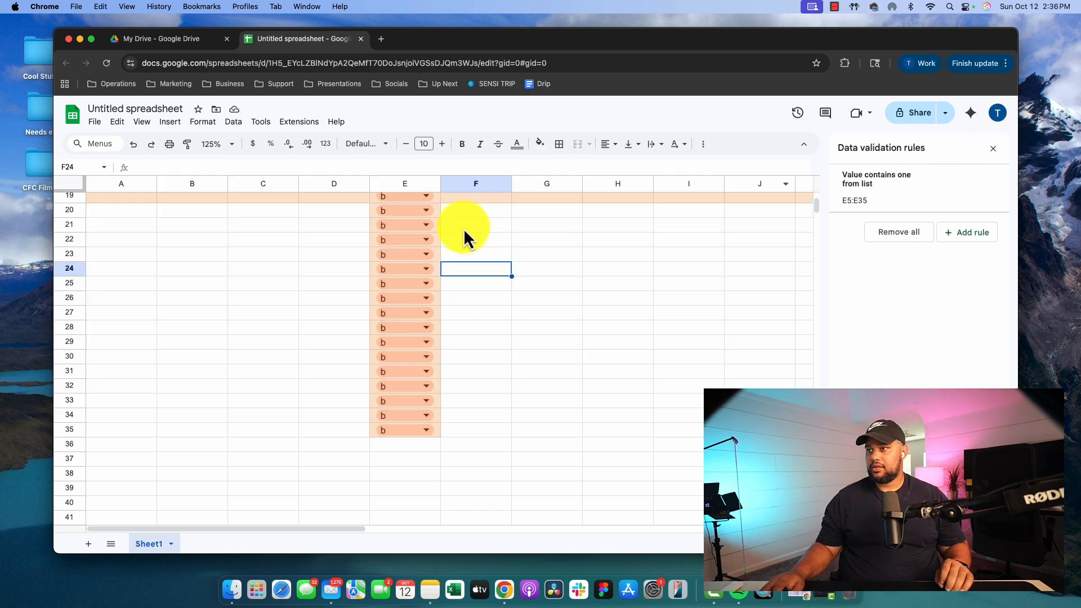
Choose a in the dropdown of E20 and close the data validation rules.
scroll(434, 239, up, 5)
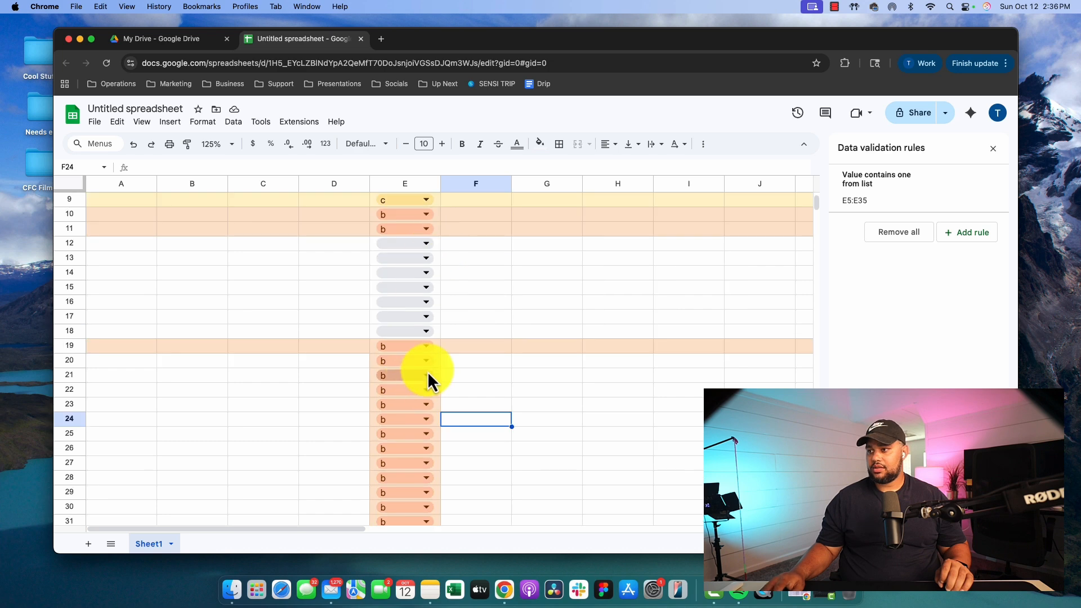
click(429, 347)
click(416, 382)
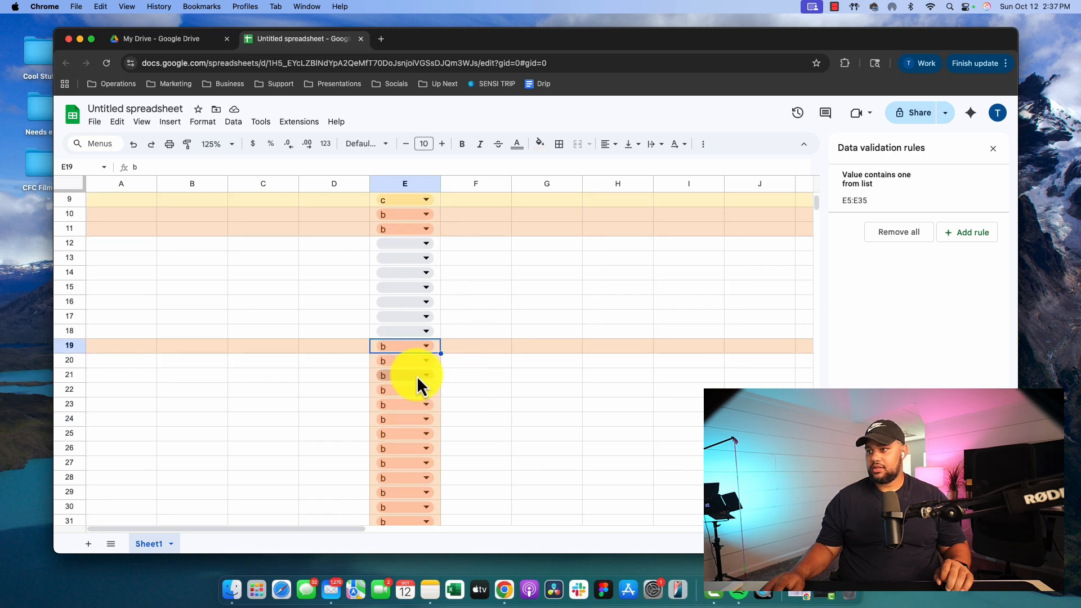
text(b)
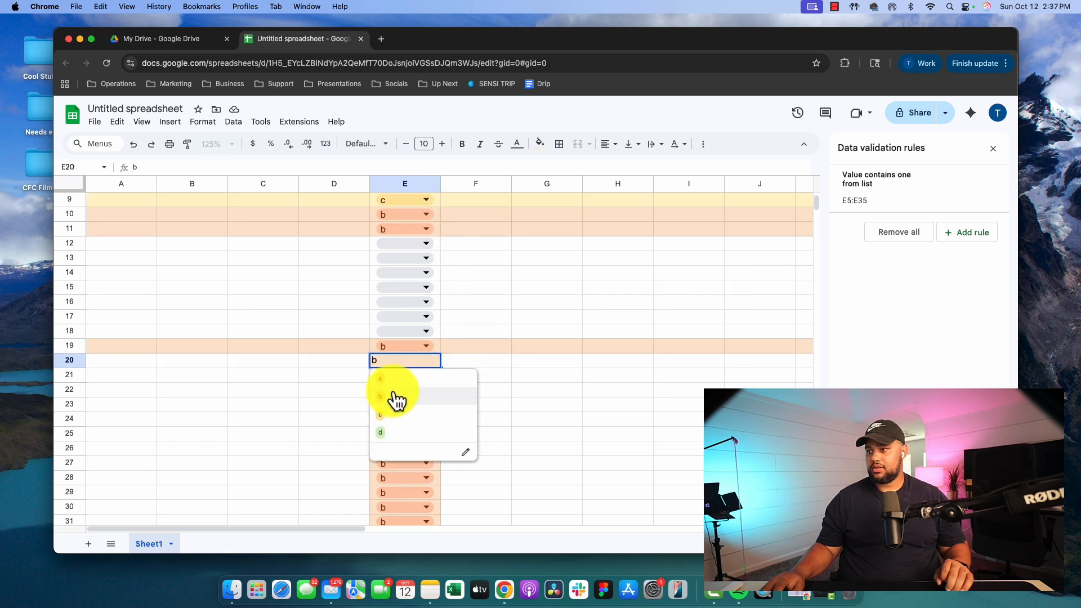
click(397, 397)
click(411, 364)
click(404, 381)
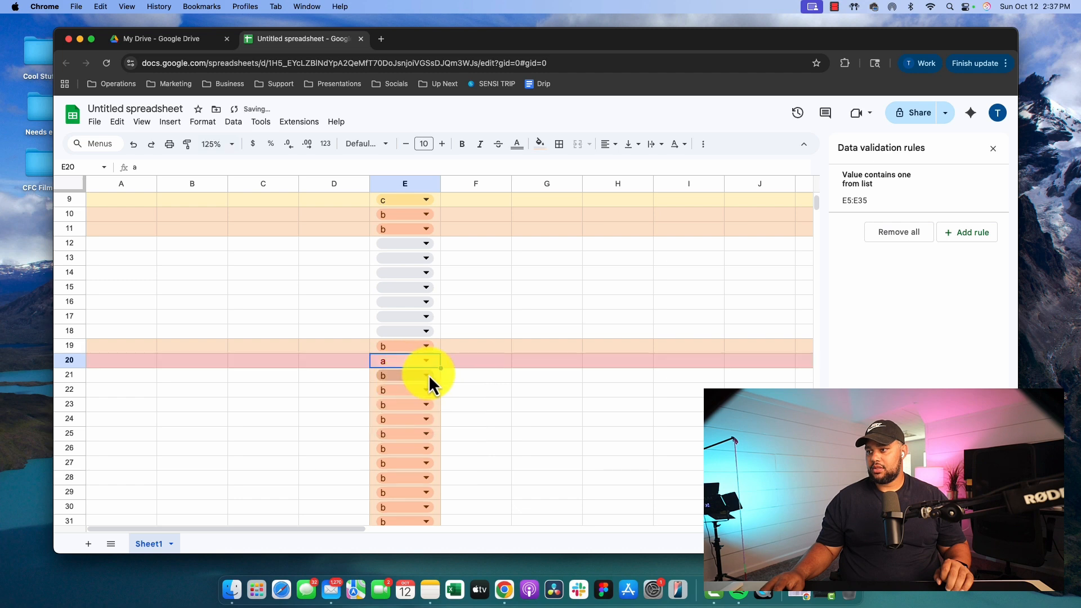
click(992, 148)
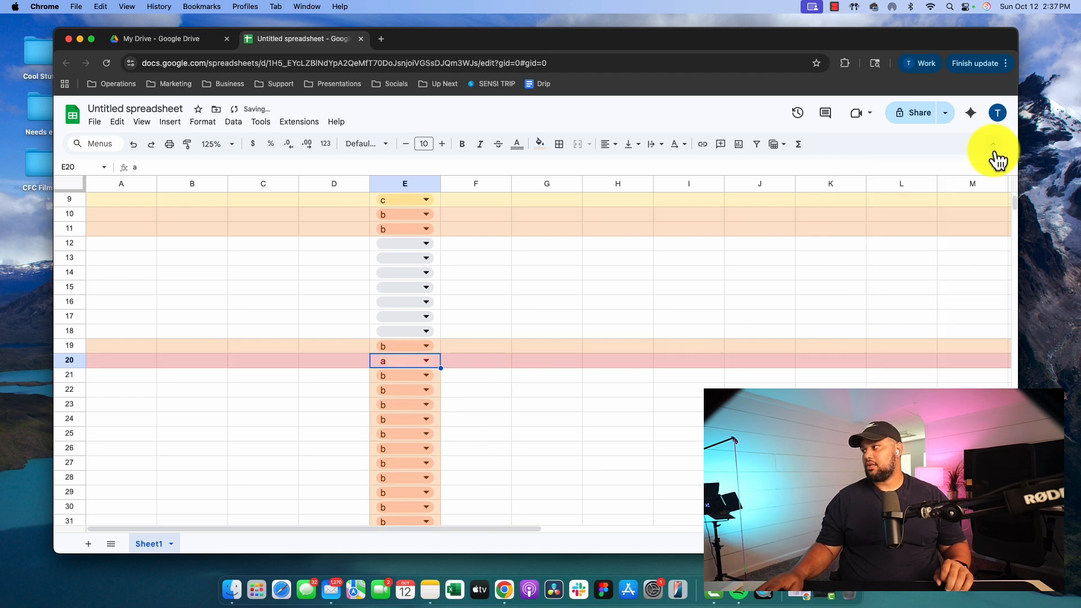
click(779, 298)
Extend the =$E5="b" conditional format rule by adding rows 19:35 as another range.
scroll(457, 407, down, 4)
scroll(364, 274, up, 5)
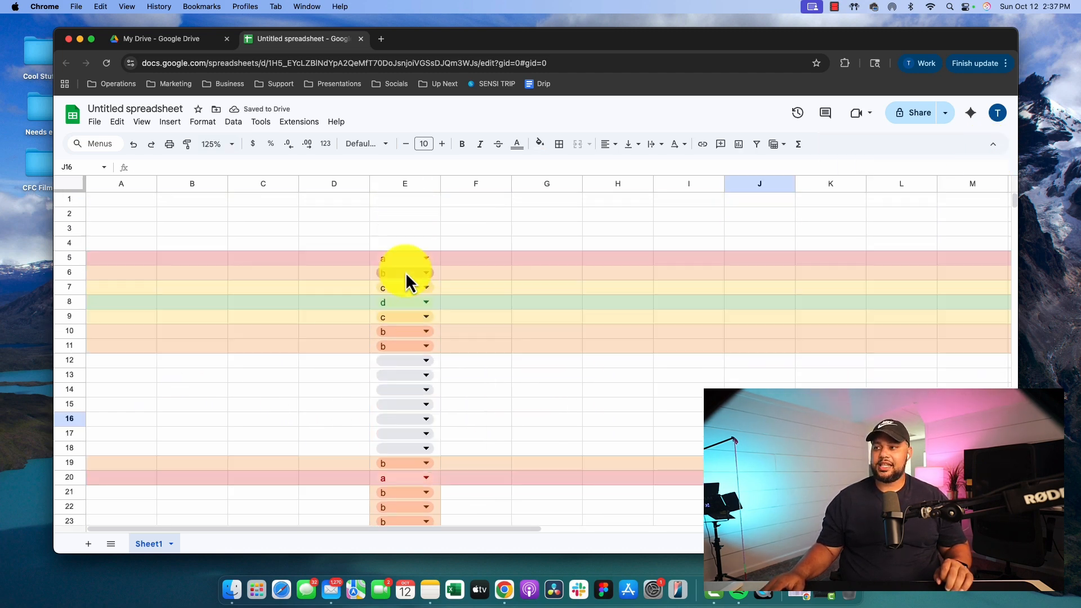
scroll(96, 236, up, 2)
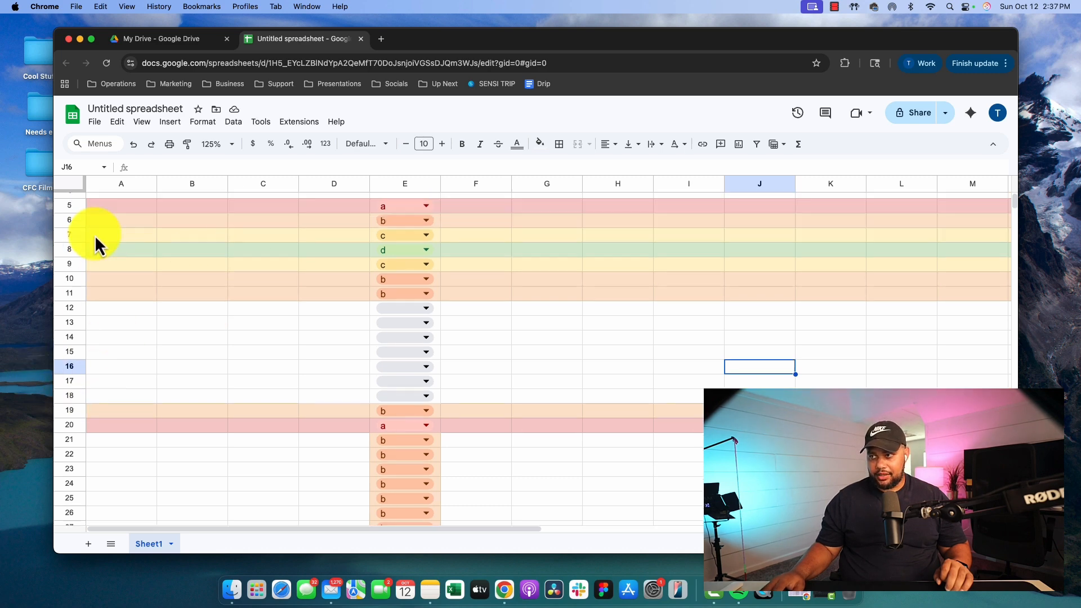
drag(66, 208, 85, 407)
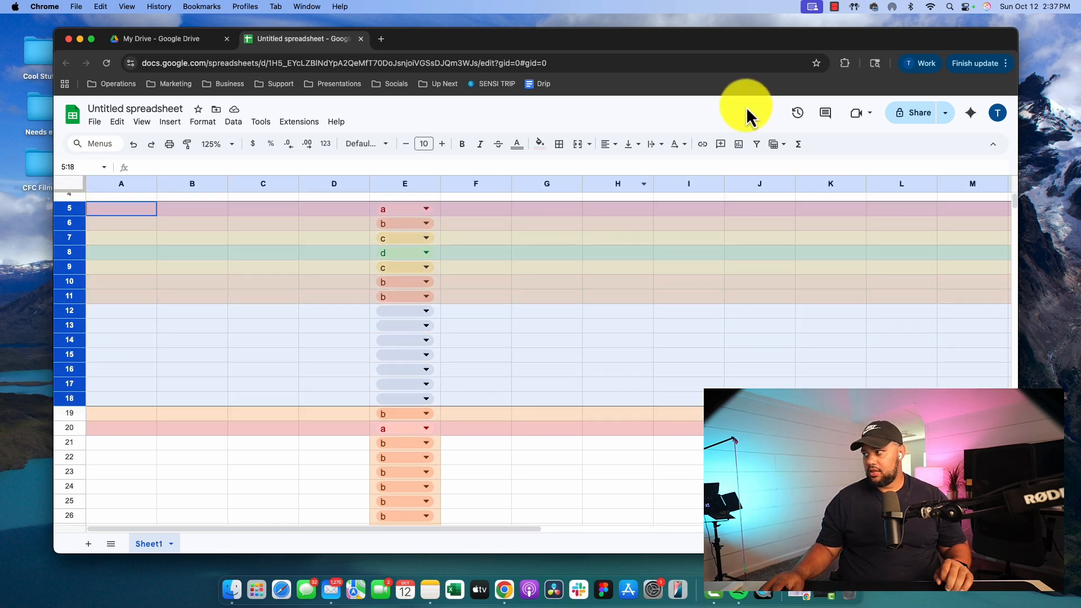
click(205, 123)
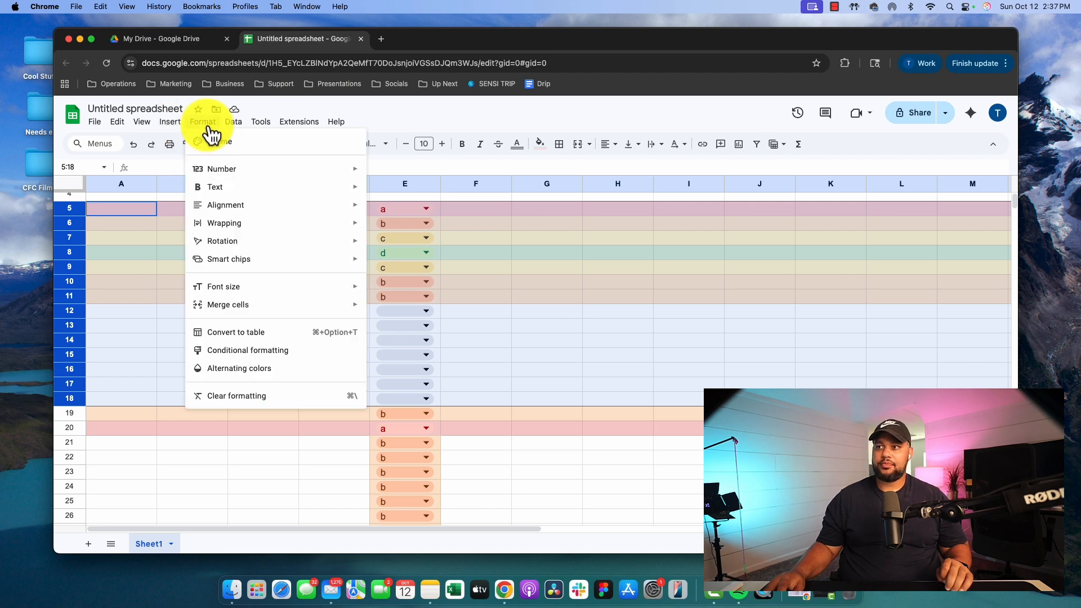
click(248, 352)
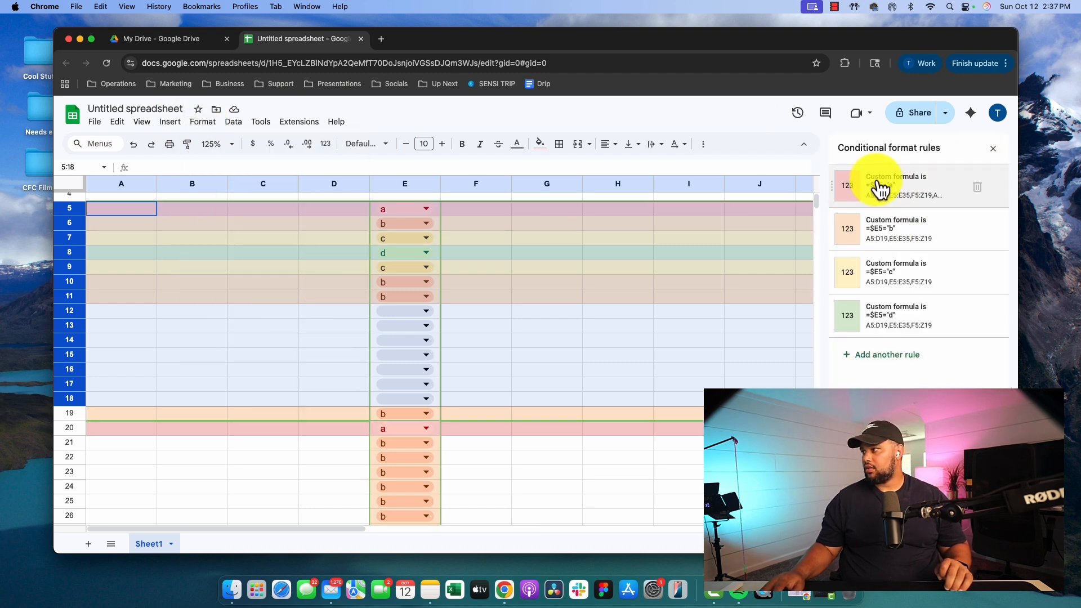
click(899, 233)
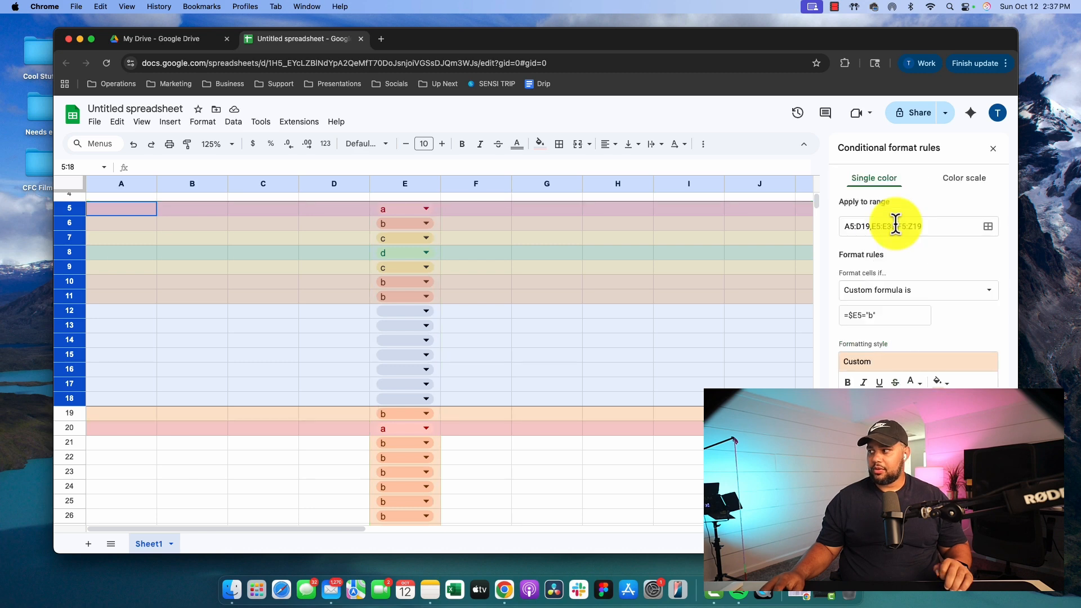
click(989, 231)
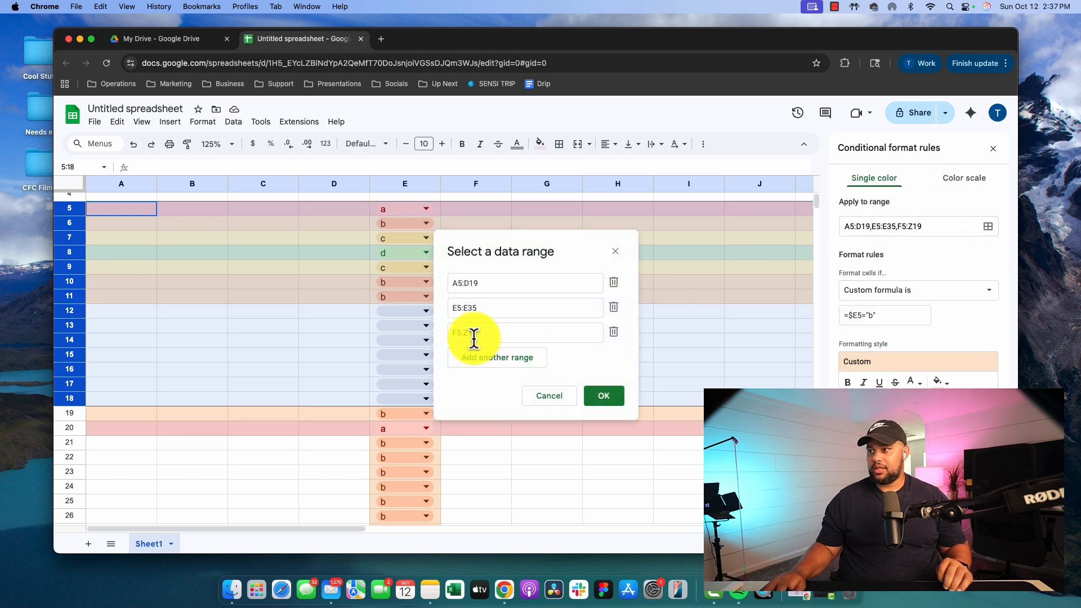
click(500, 361)
drag(66, 414, 135, 487)
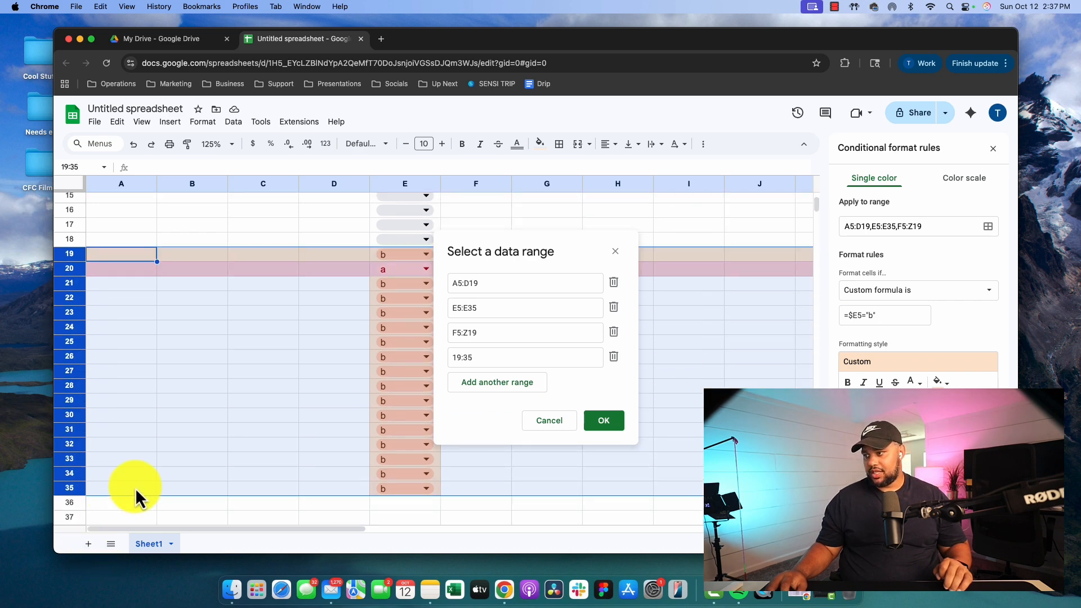
click(609, 422)
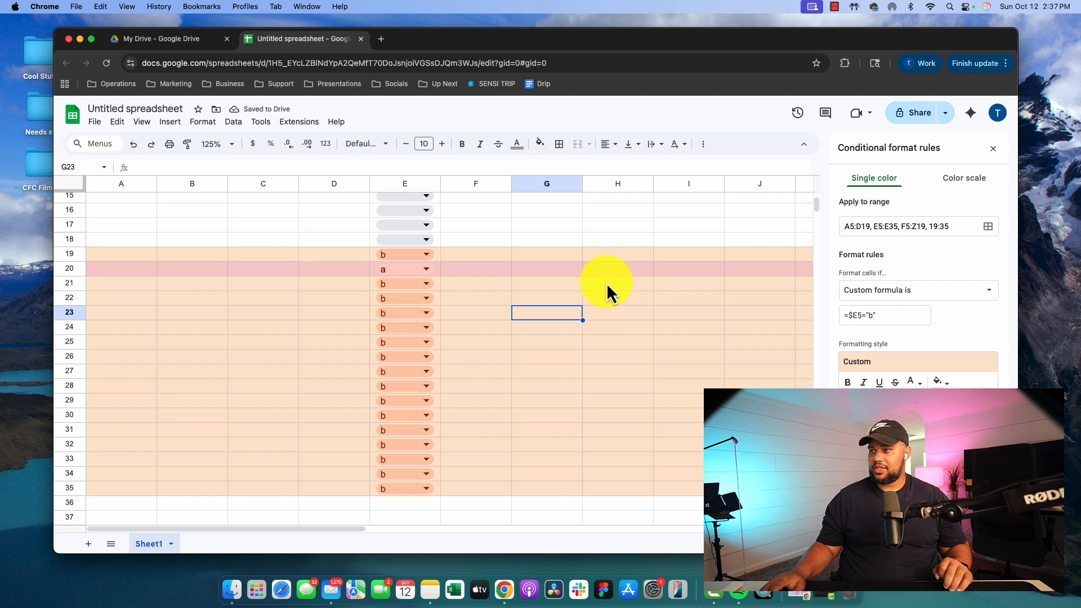
scroll(608, 286, up, 3)
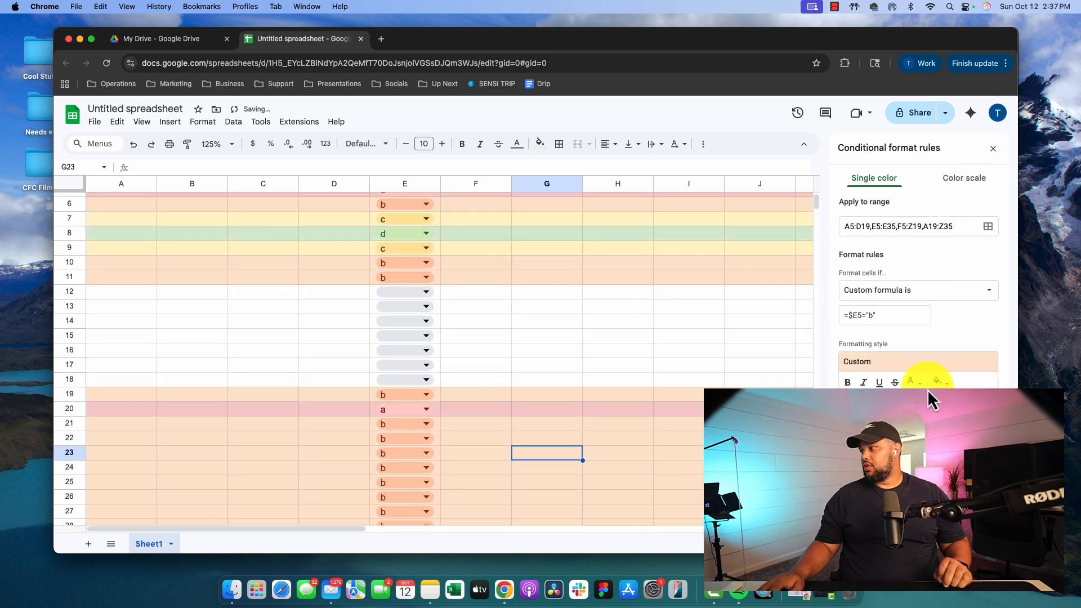
click(993, 148)
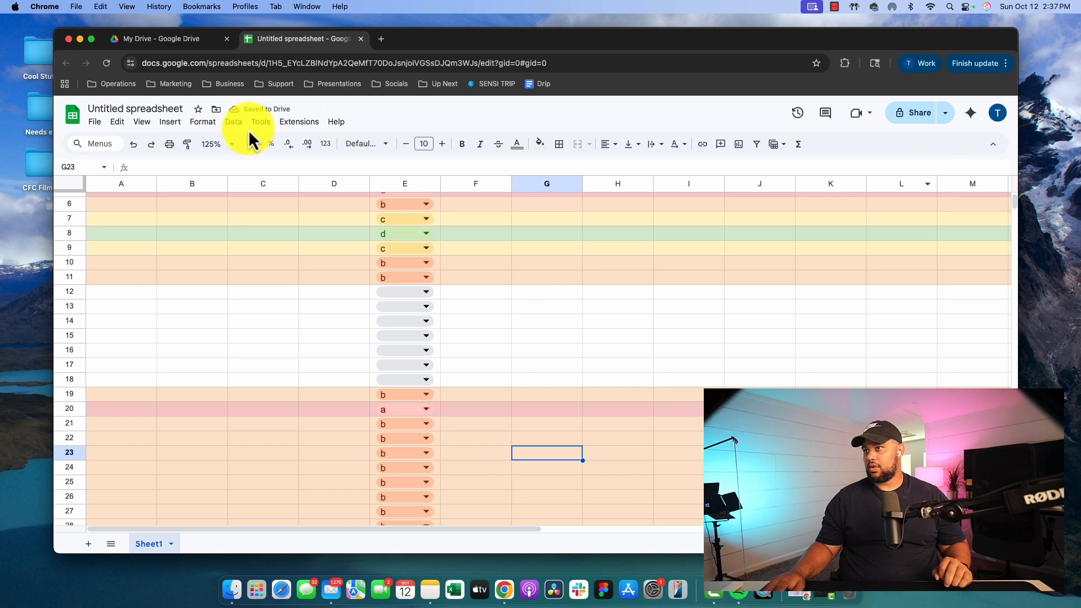
Reopen the conditional format rules for rows 5 to 18 and delete the duplicate =$E5="b" rule listed last.
click(174, 122)
mouse_move(194, 125)
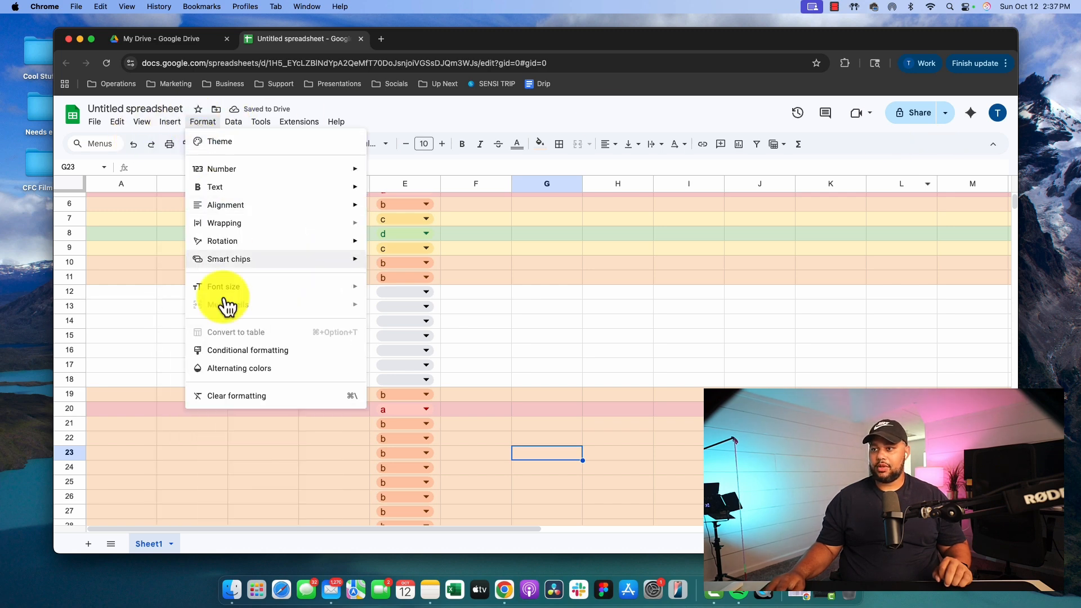
click(251, 353)
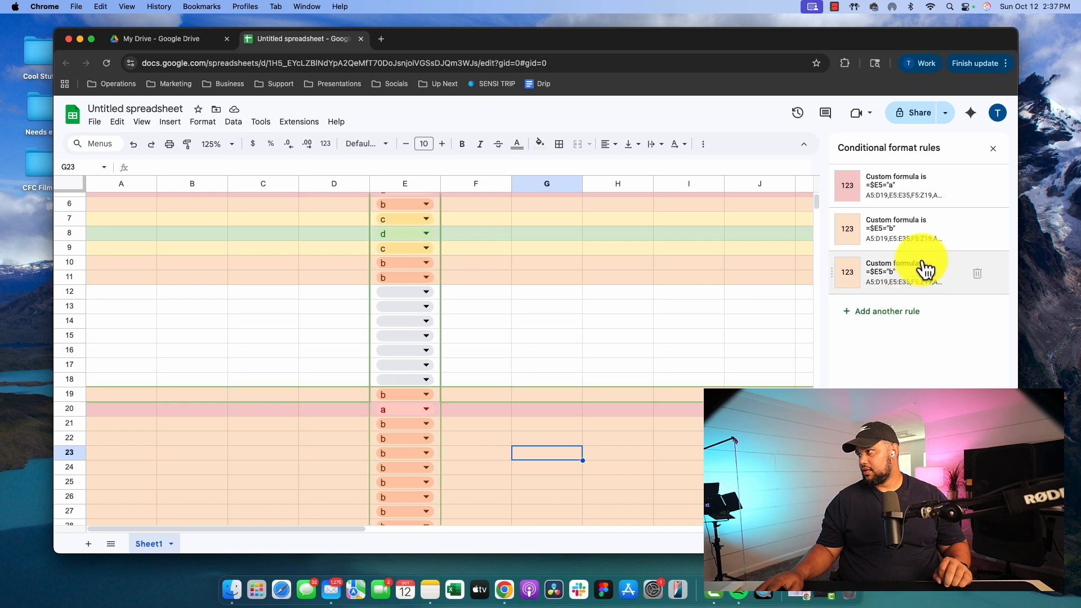
click(501, 365)
scroll(524, 338, up, 3)
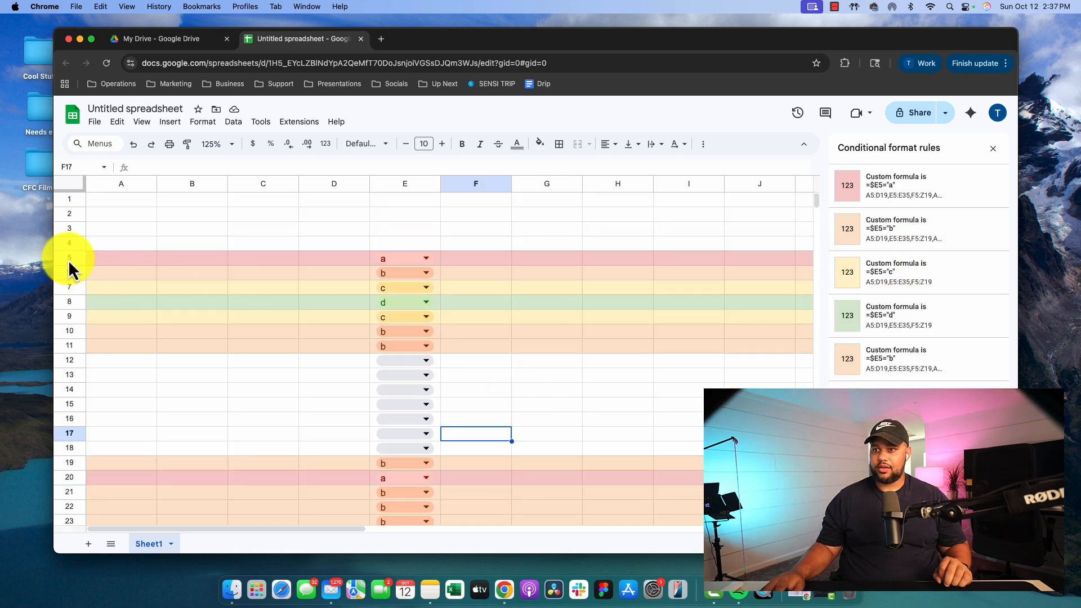
drag(69, 258, 68, 450)
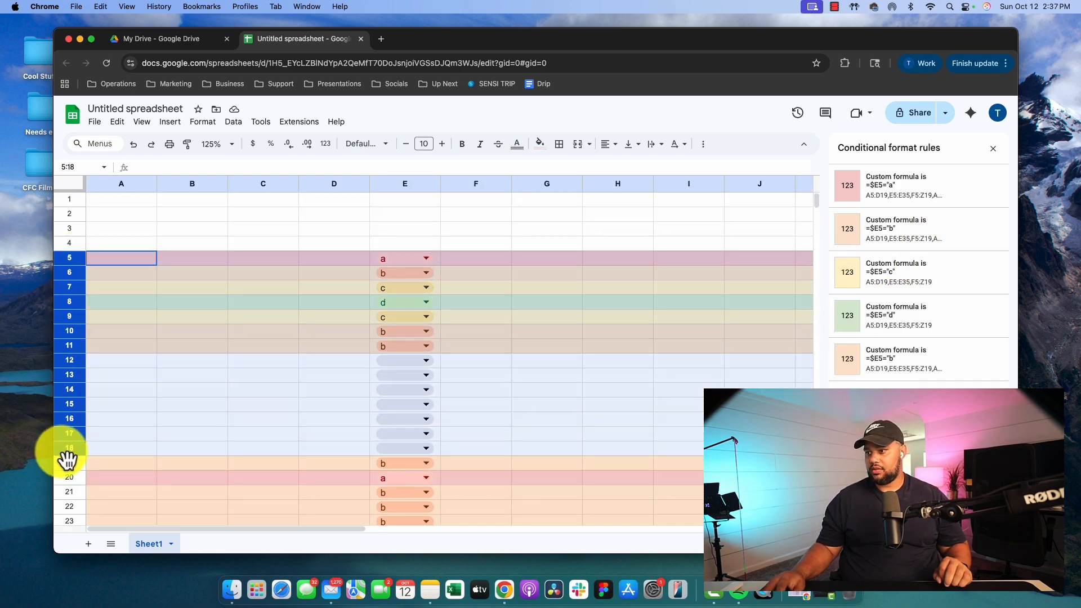
click(982, 360)
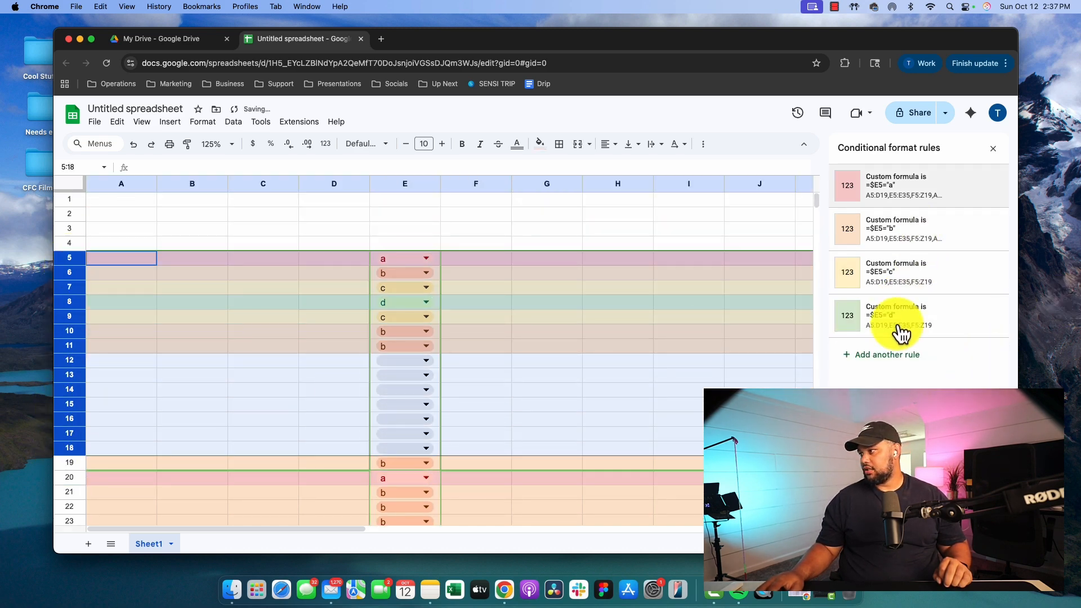
Add rows 19:35 as another range to the =$E5="c" conditional format rule and save it.
click(898, 280)
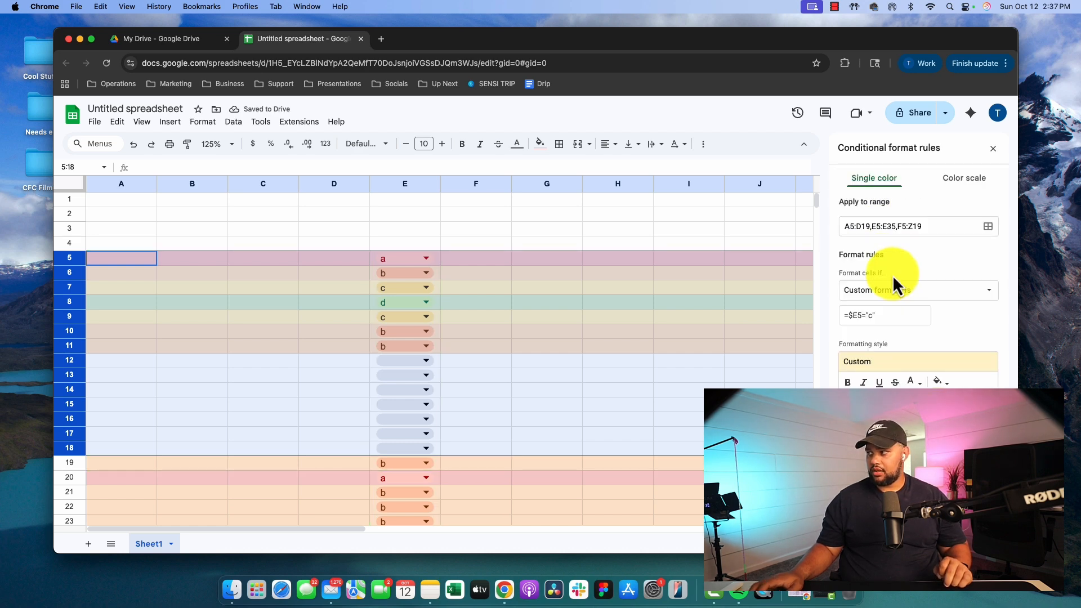
click(988, 226)
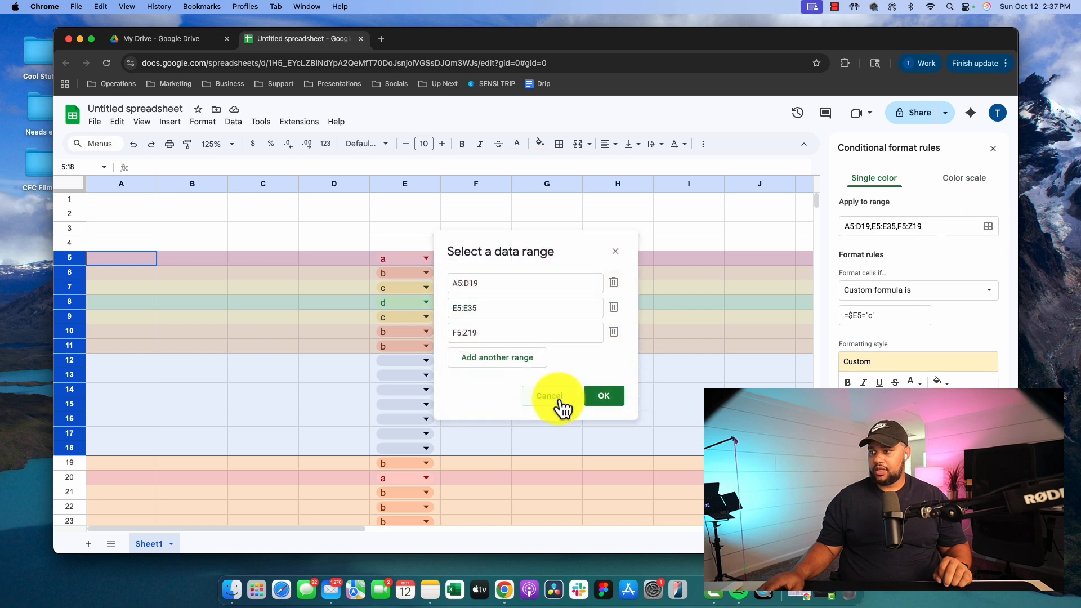
click(501, 360)
scroll(194, 364, down, 5)
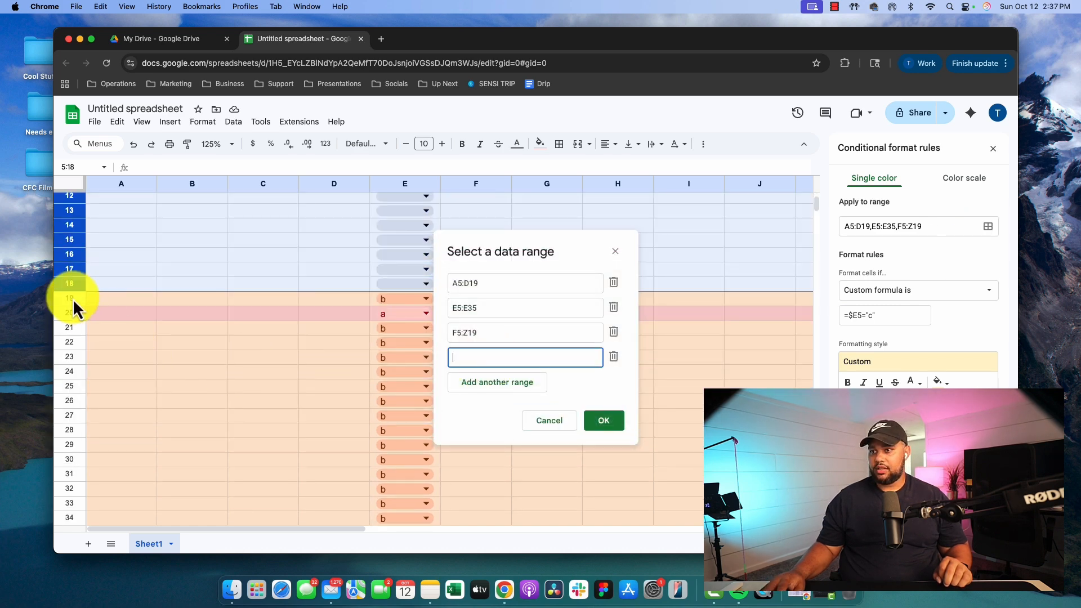
drag(73, 298, 116, 474)
click(603, 423)
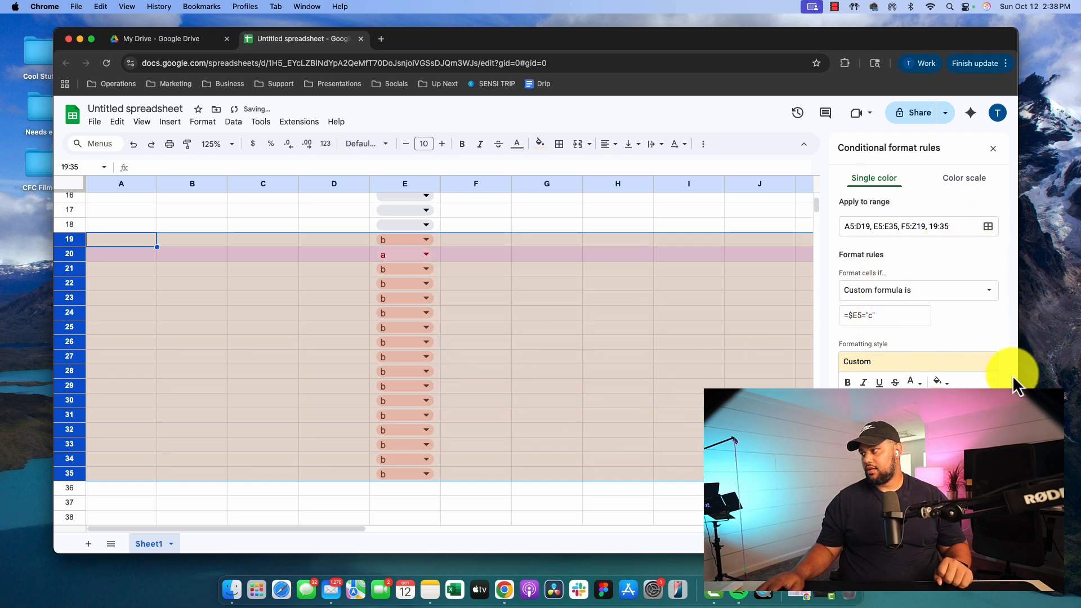
click(990, 429)
Choose c in the column E dropdowns of rows 22, 26 and 30.
click(475, 319)
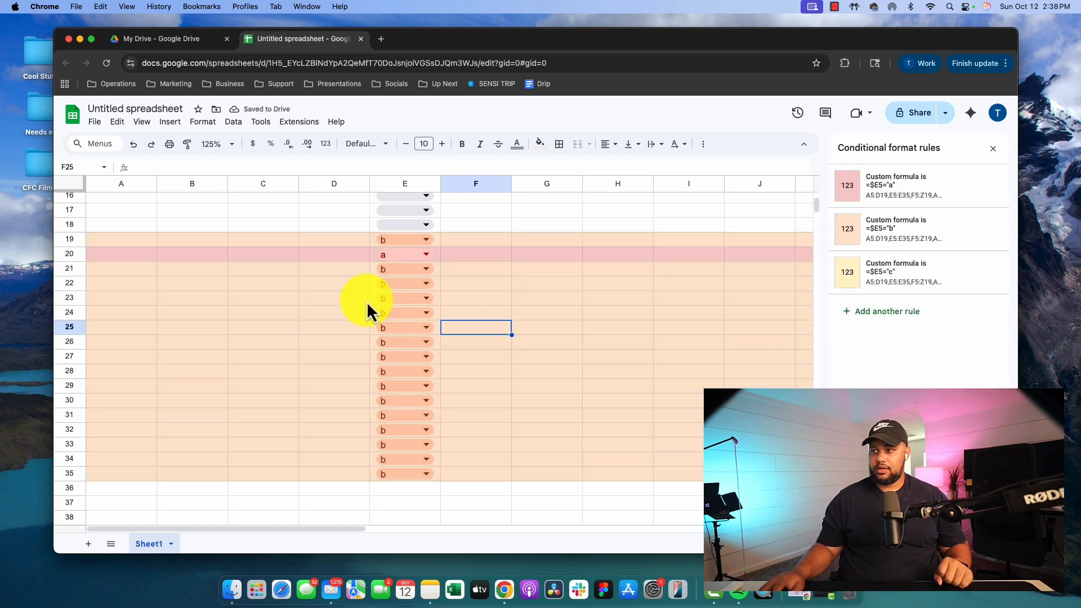
click(426, 283)
click(411, 338)
click(417, 342)
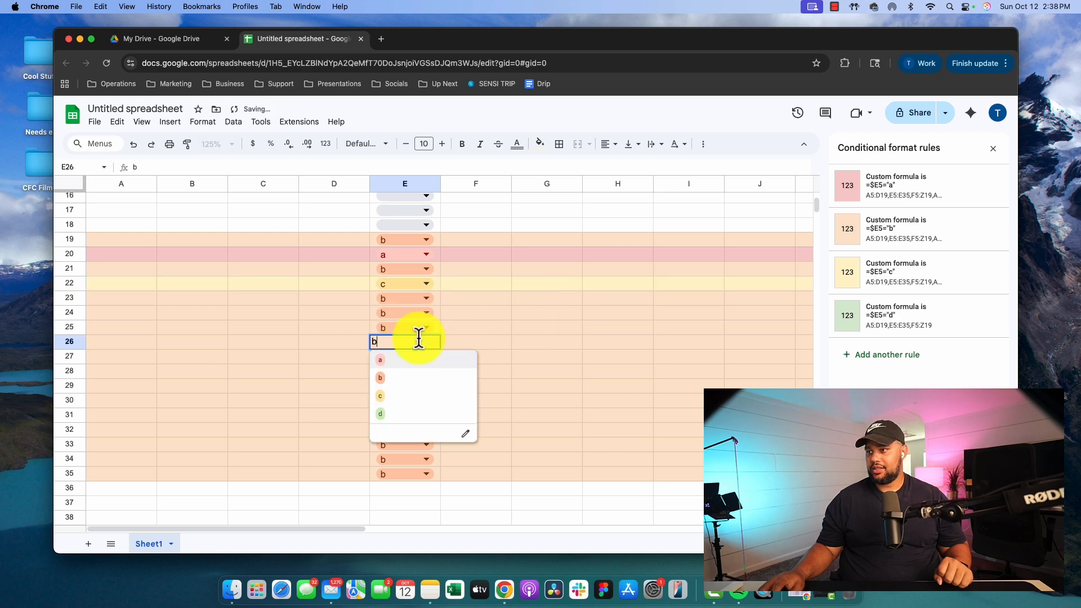
click(400, 402)
double_click(414, 405)
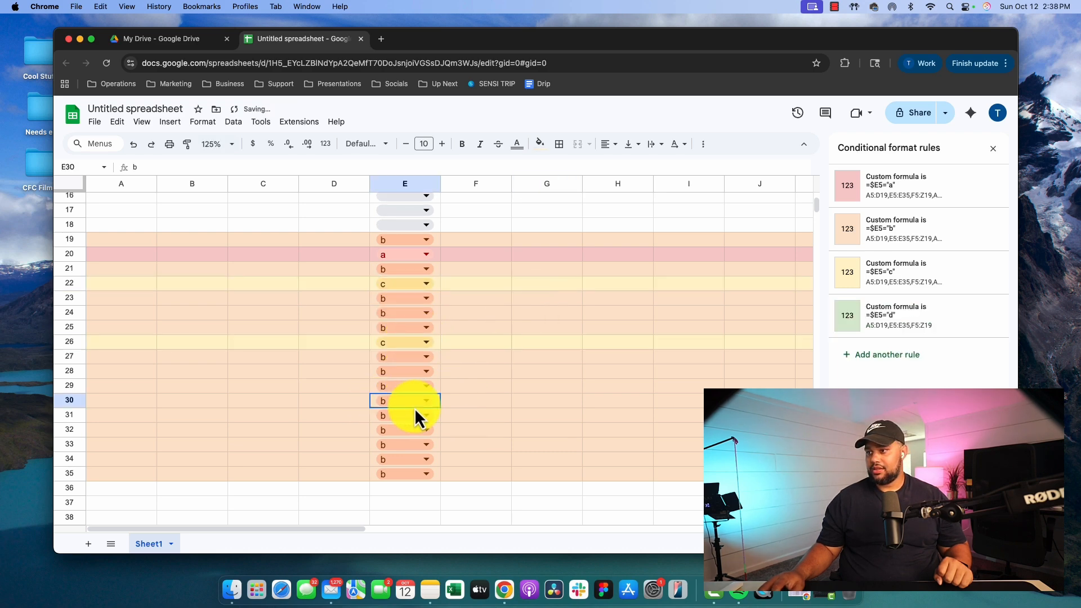
click(397, 453)
click(478, 373)
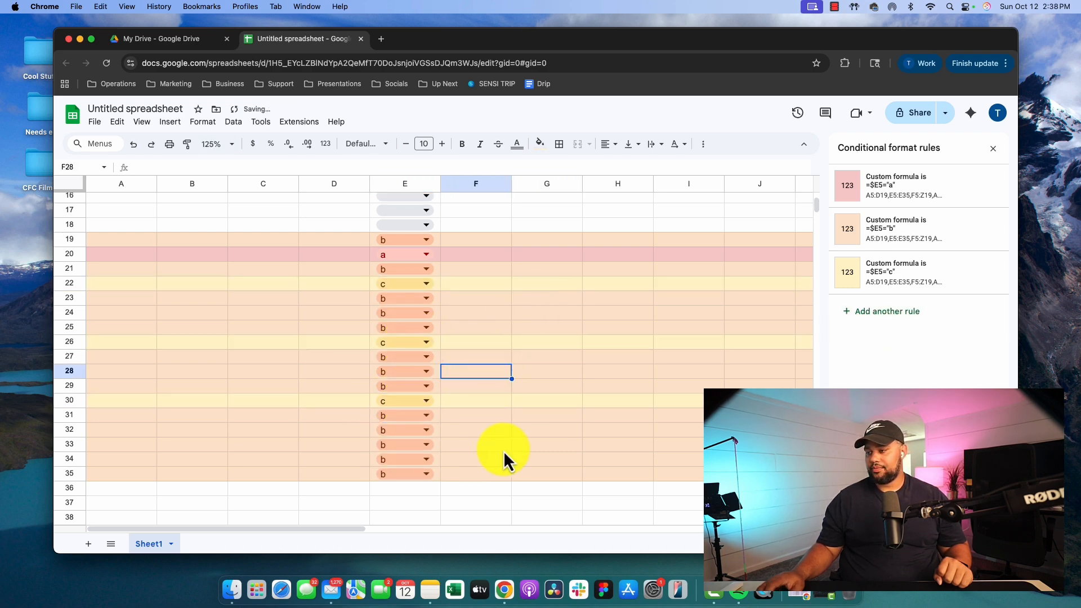
scroll(504, 452, down, 3)
scroll(512, 458, up, 6)
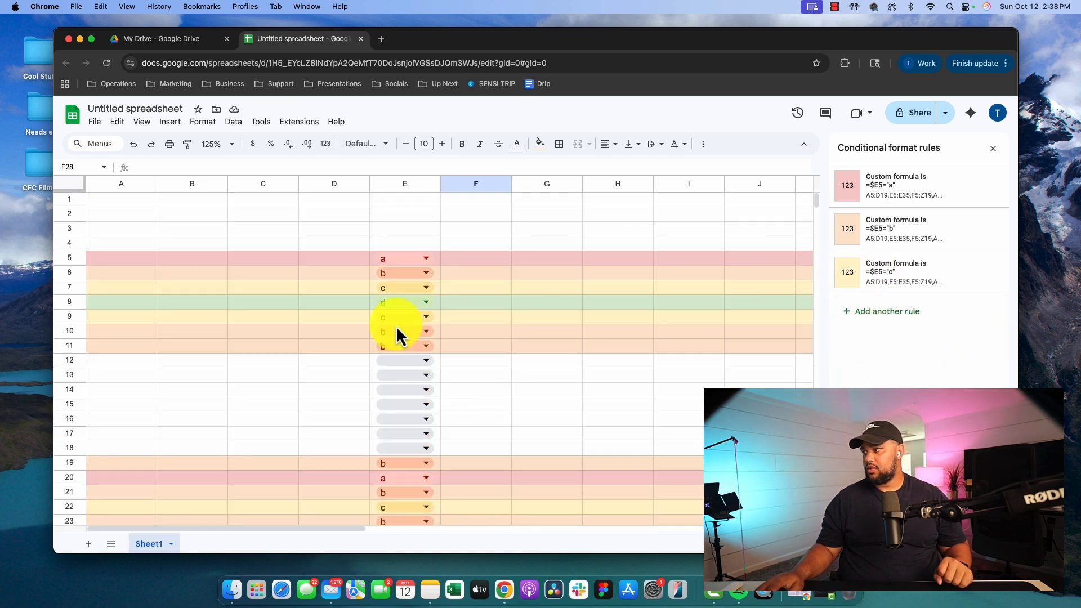
scroll(454, 370, down, 10)
scroll(455, 371, up, 6)
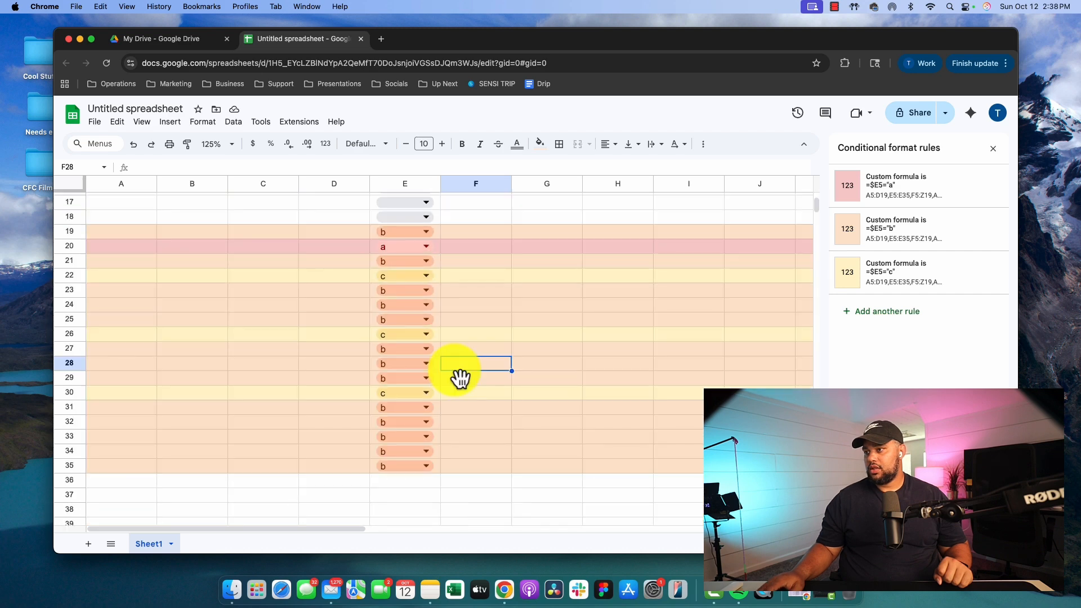
scroll(458, 380, down, 2)
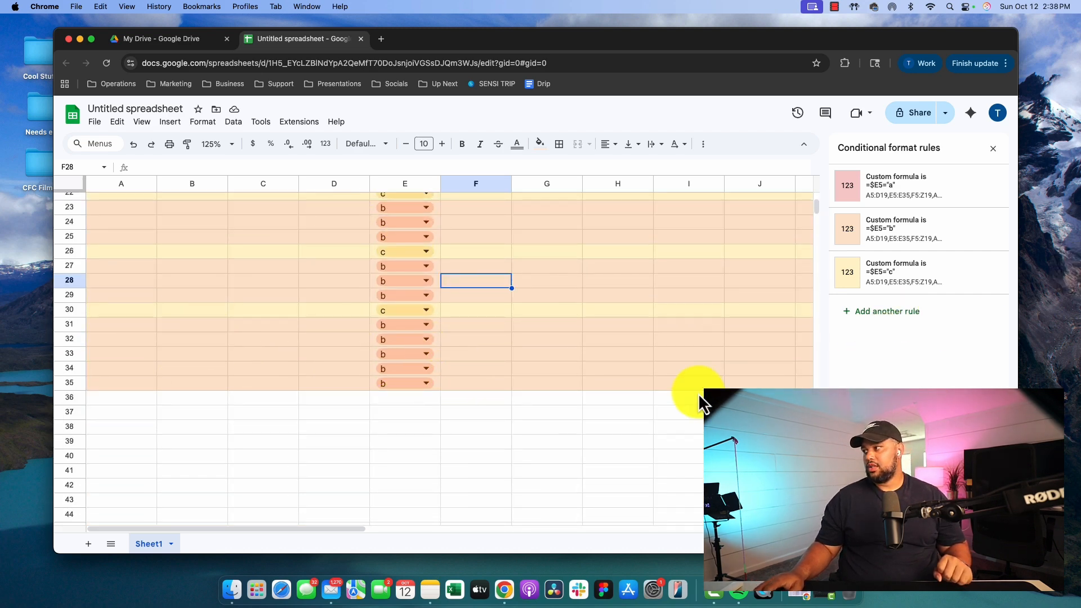
scroll(267, 312, up, 9)
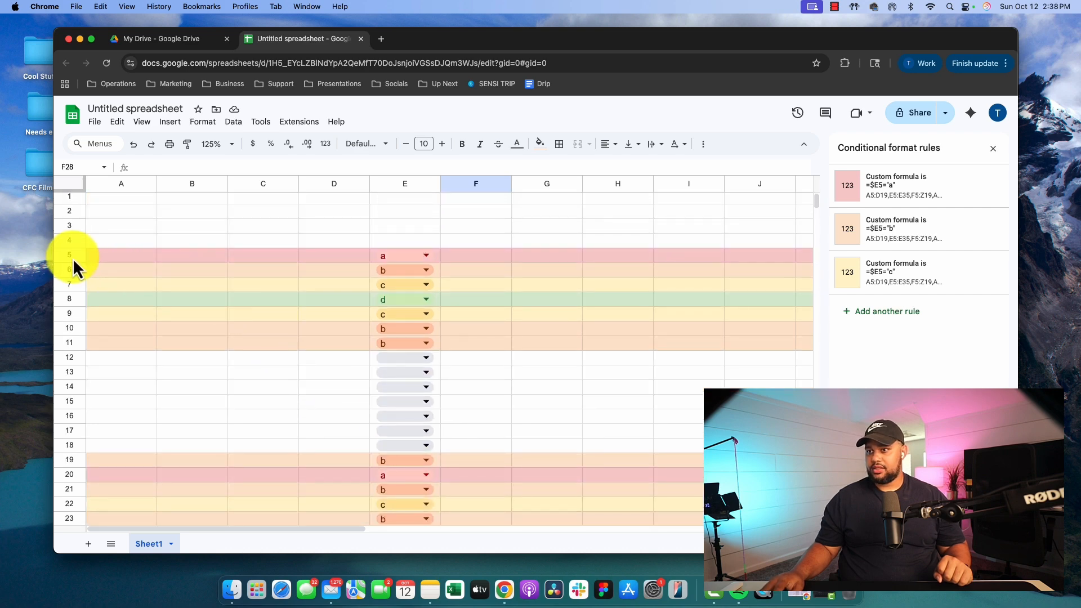
Open the conditional format rules for rows 5 to 18 and add rows 36:211 as another range to the =$E5="a" rule.
drag(70, 257, 53, 441)
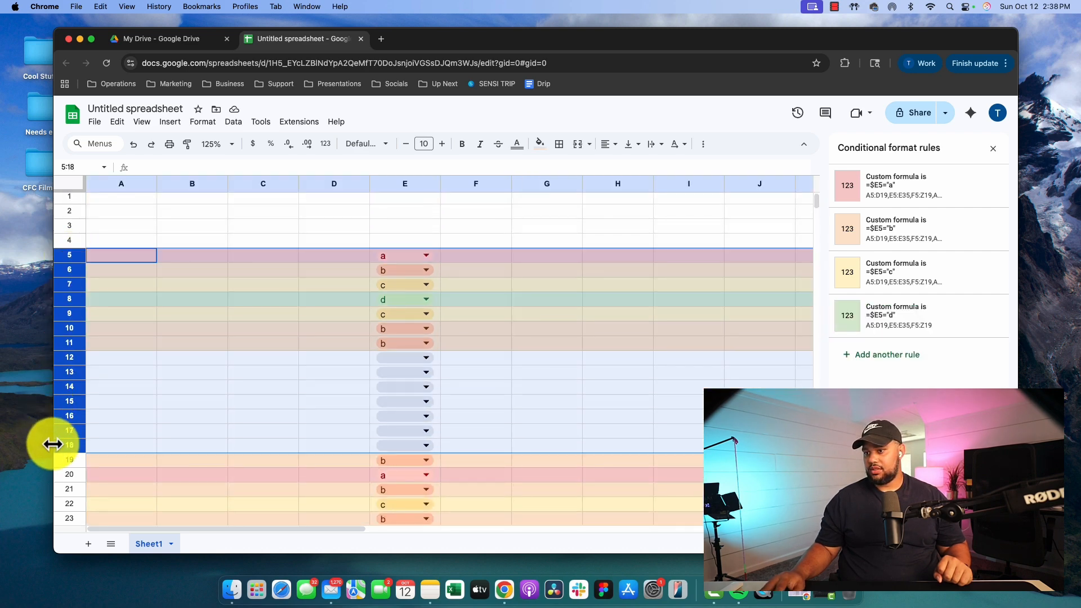
click(899, 197)
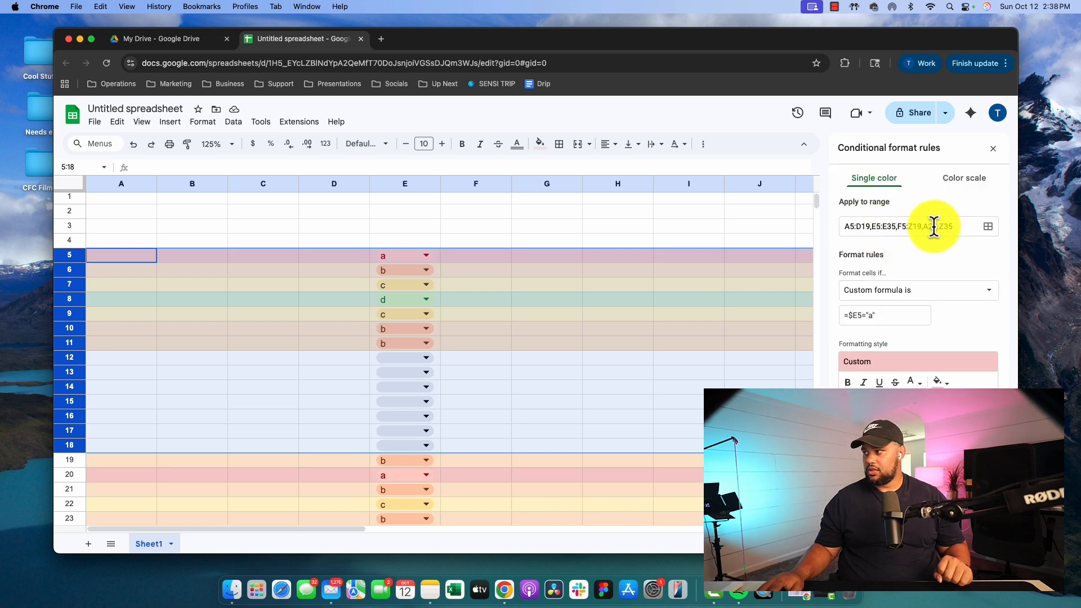
click(988, 227)
click(497, 370)
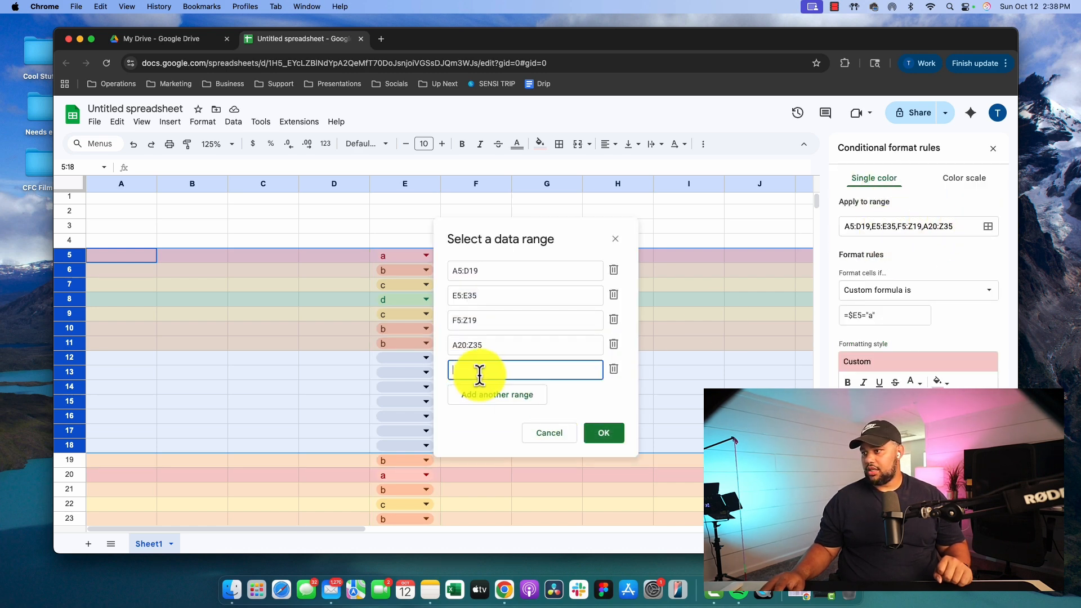
scroll(336, 373, down, 5)
scroll(337, 372, down, 5)
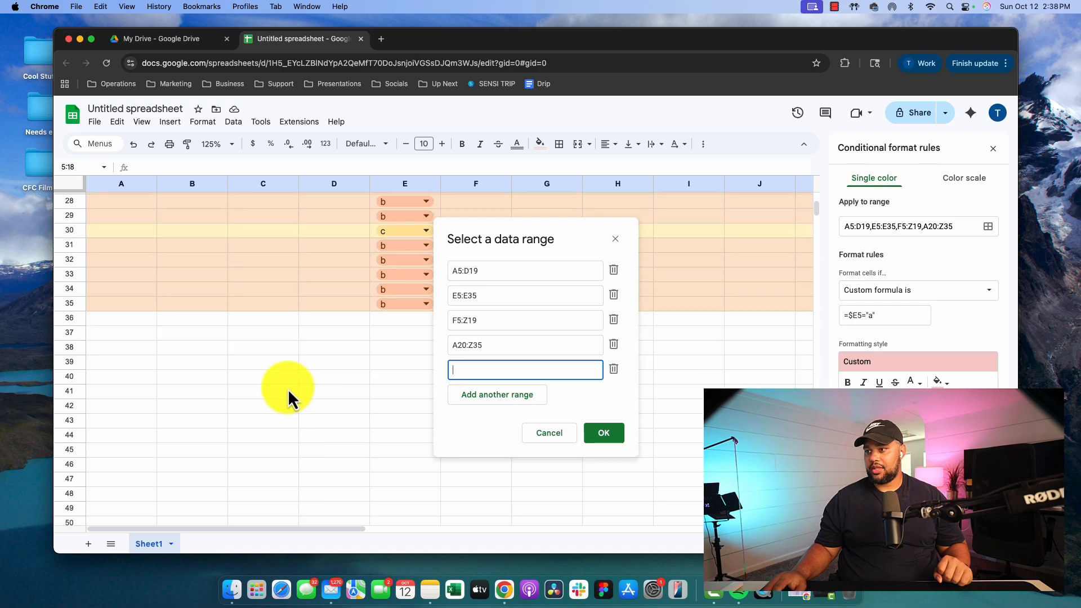
drag(69, 315, 63, 572)
click(603, 433)
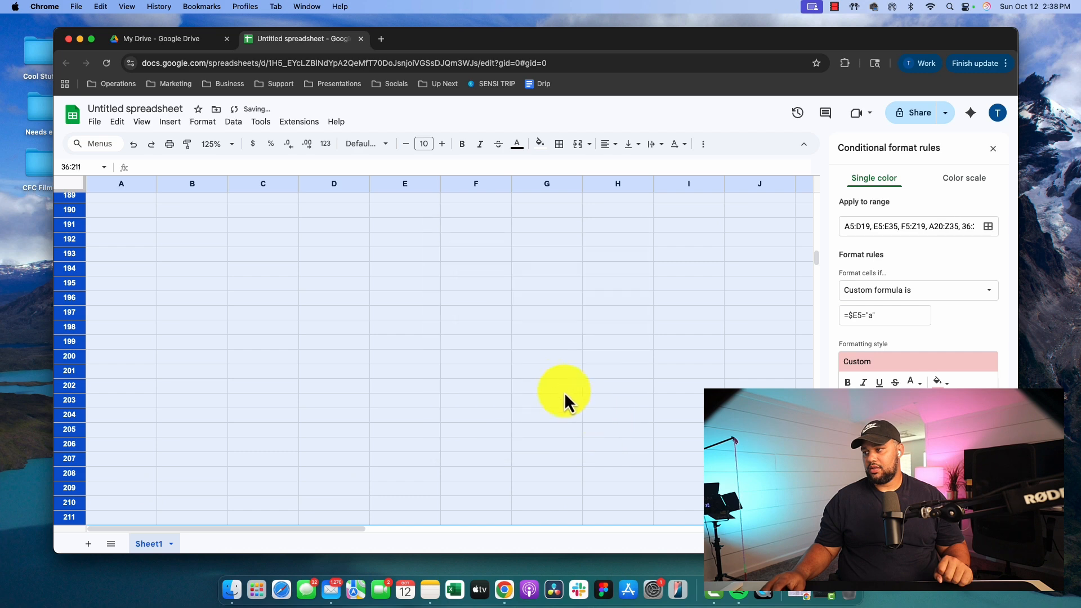
Fill the dropdown of E35 down column E through row 147.
scroll(553, 391, up, 15)
scroll(553, 392, up, 20)
scroll(549, 411, down, 5)
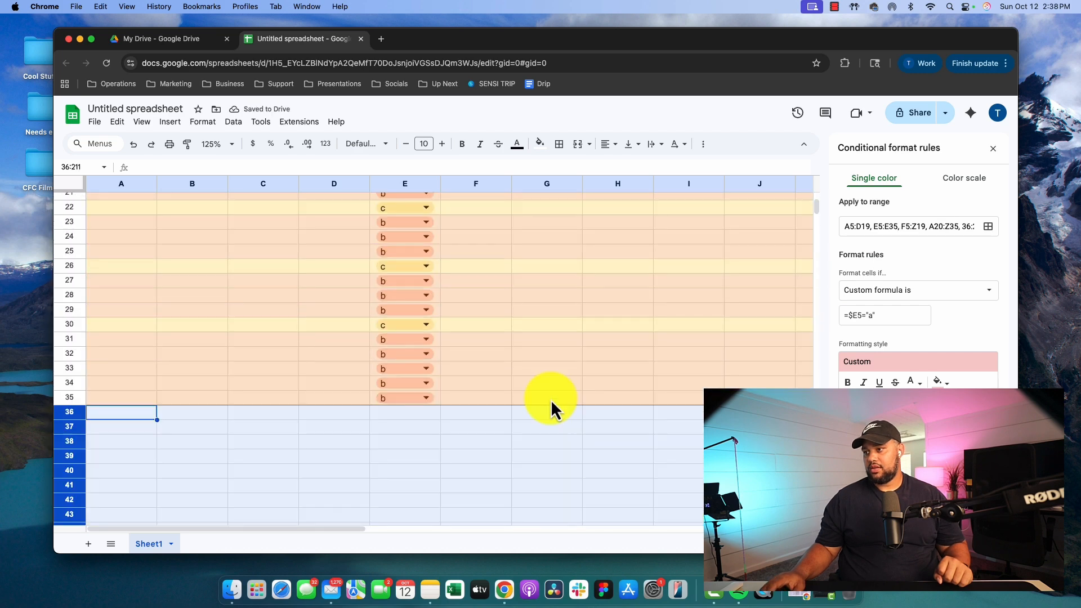
click(476, 384)
click(437, 402)
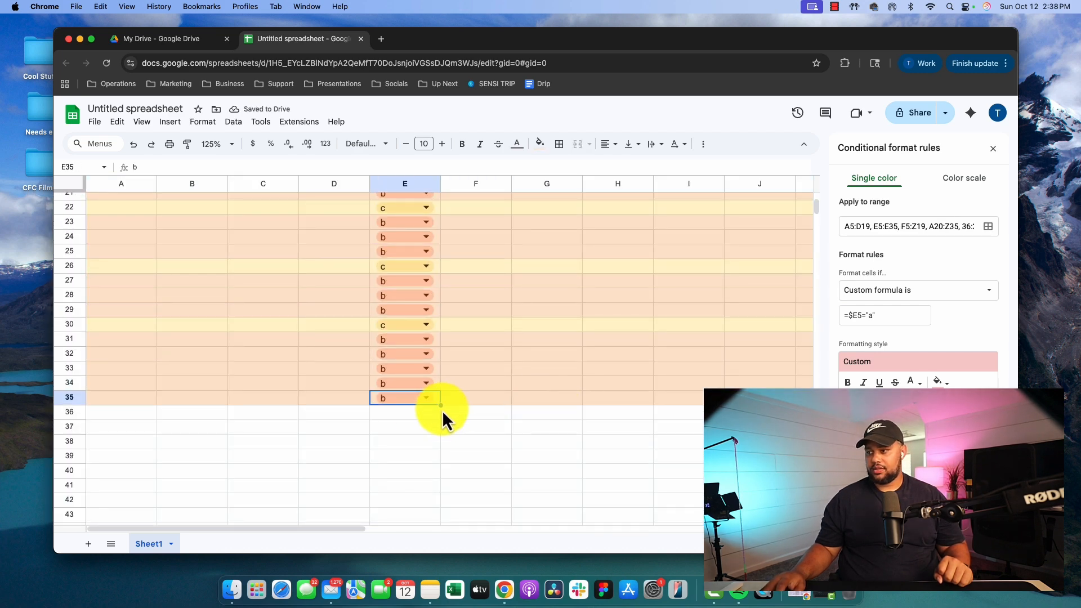
drag(439, 405, 430, 603)
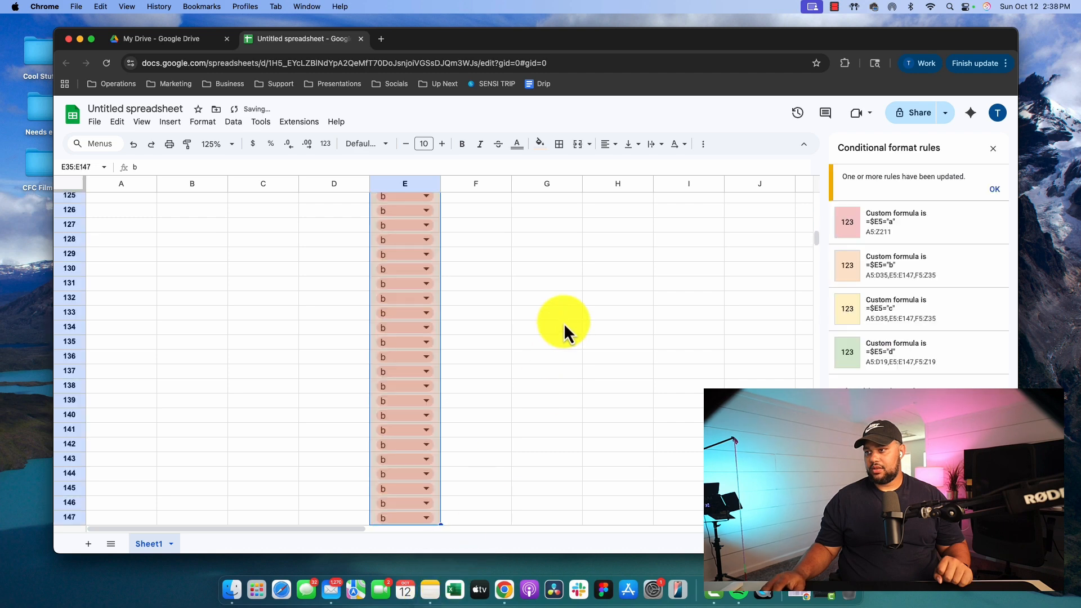
Choose a in the dropdowns of E36, E37 and E38.
click(560, 324)
scroll(557, 326, up, 20)
scroll(539, 329, down, 5)
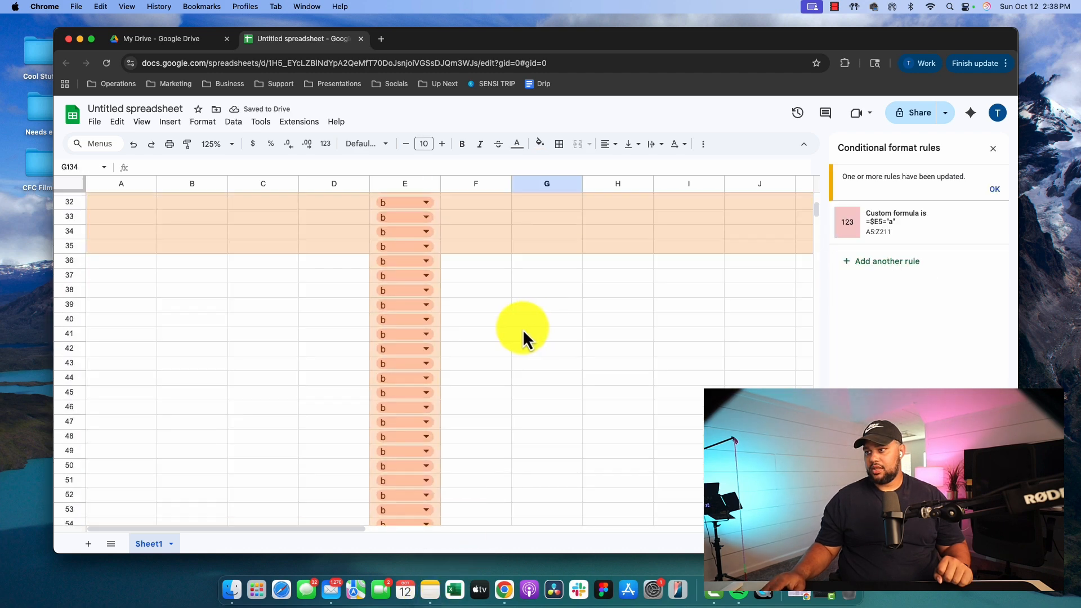
click(426, 264)
click(392, 293)
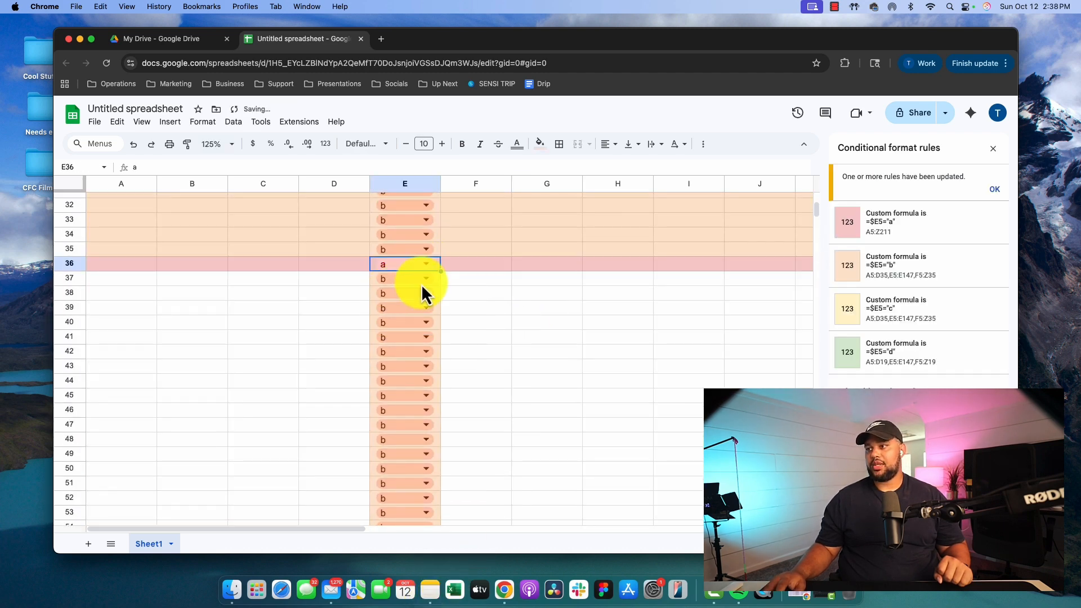
click(423, 281)
click(397, 309)
click(405, 300)
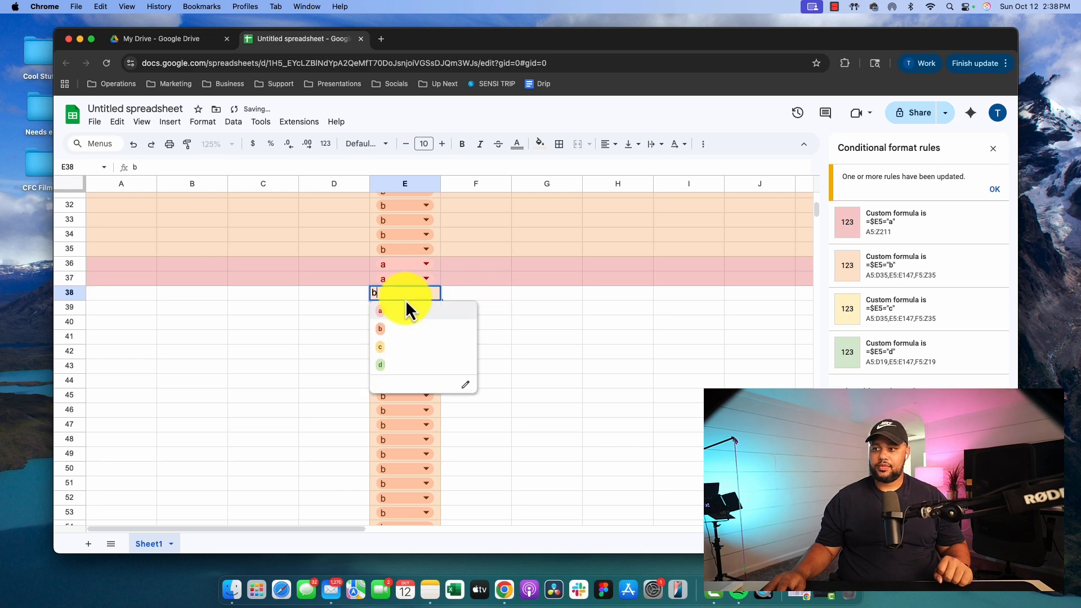
click(397, 316)
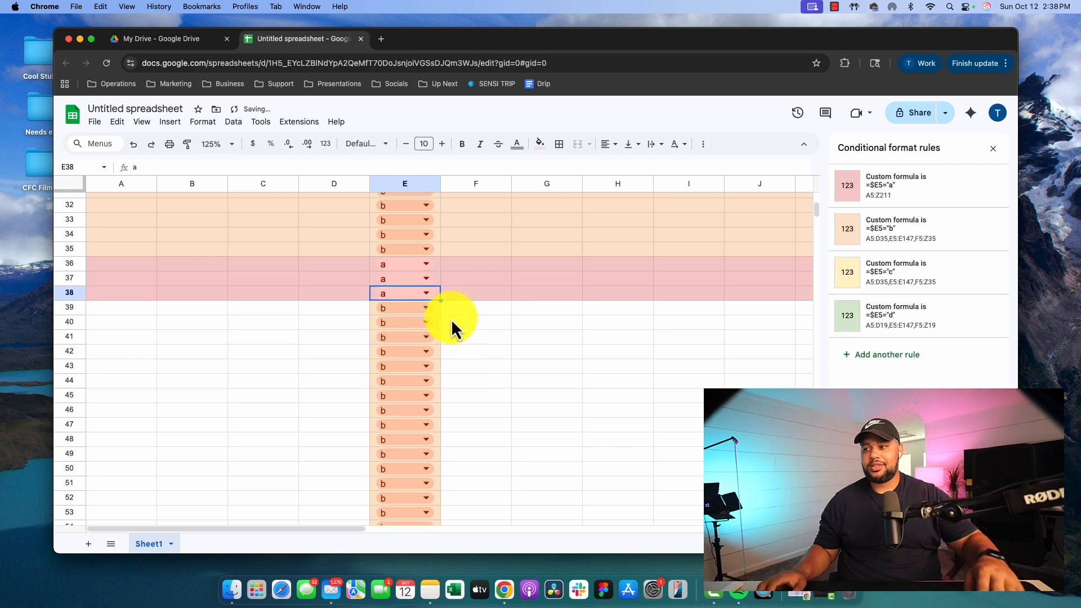
scroll(496, 333, up, 10)
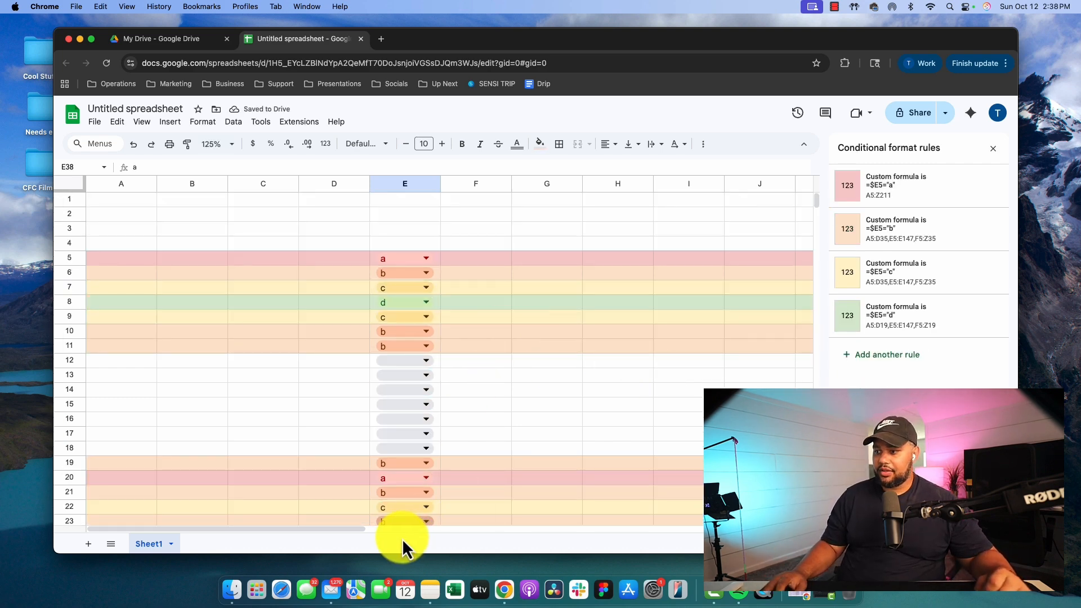
scroll(299, 363, down, 1)
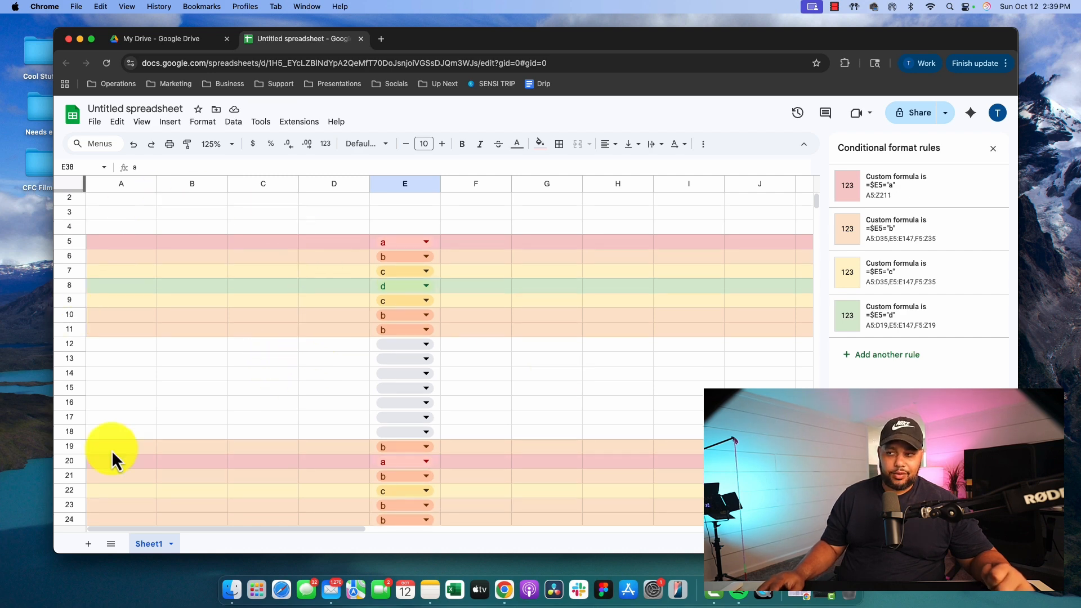
scroll(300, 318, down, 1)
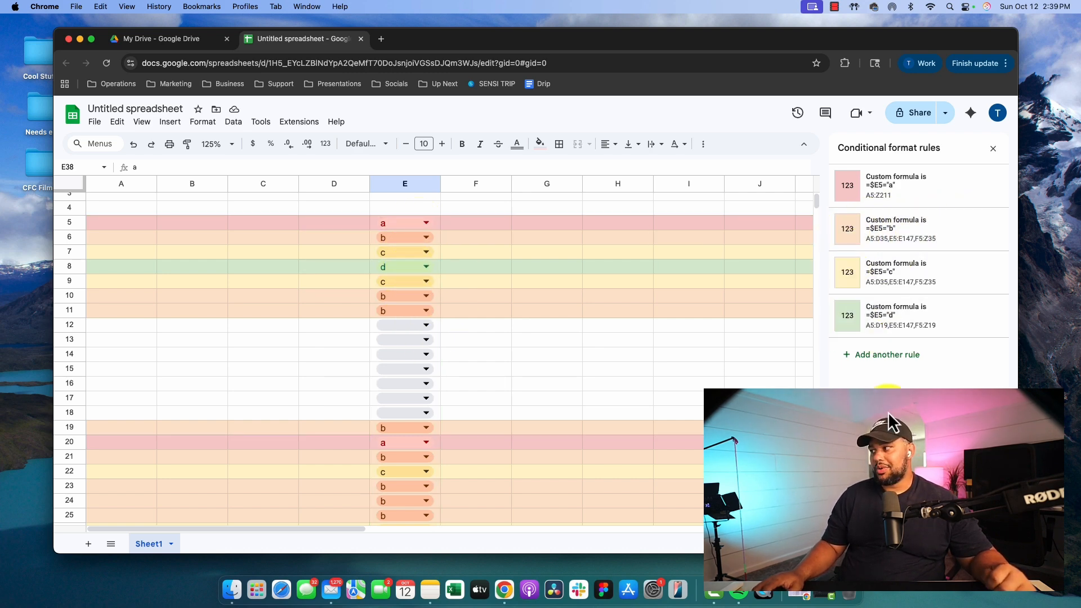
scroll(292, 356, down, 3)
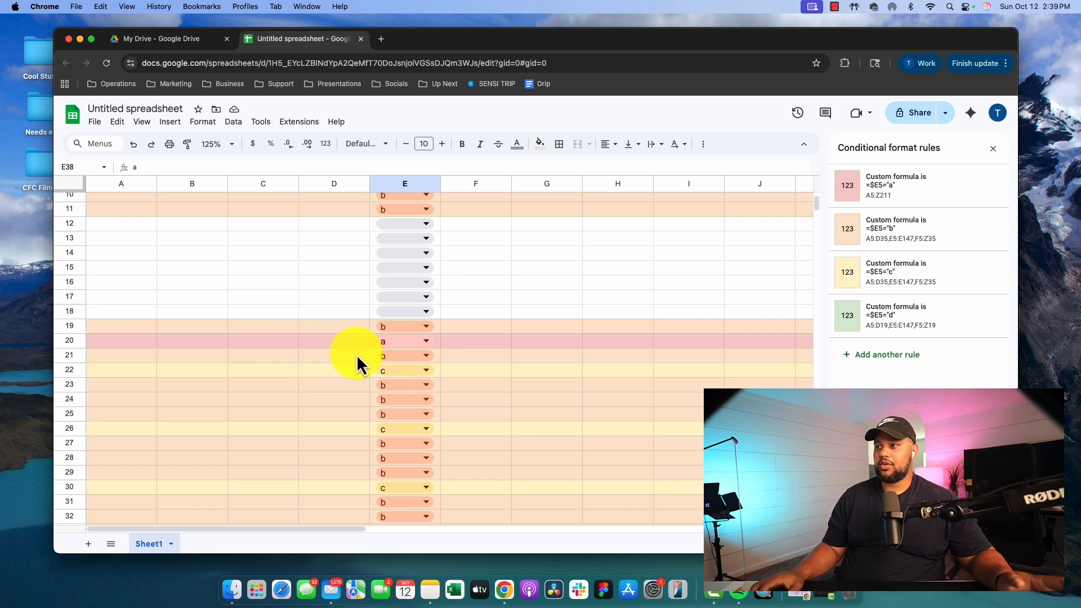
scroll(338, 352, down, 15)
scroll(484, 355, up, 15)
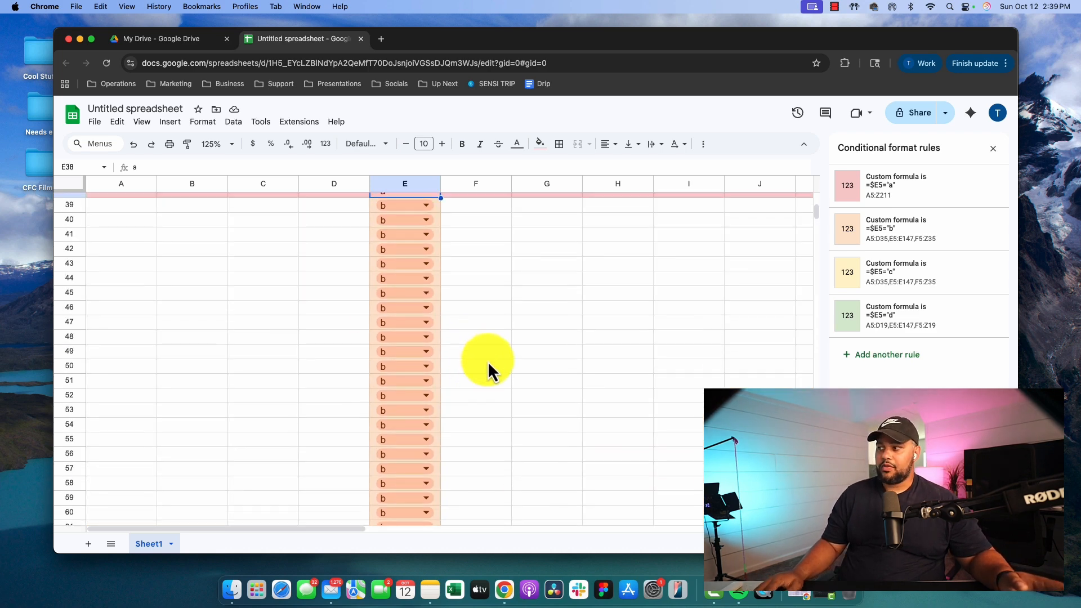